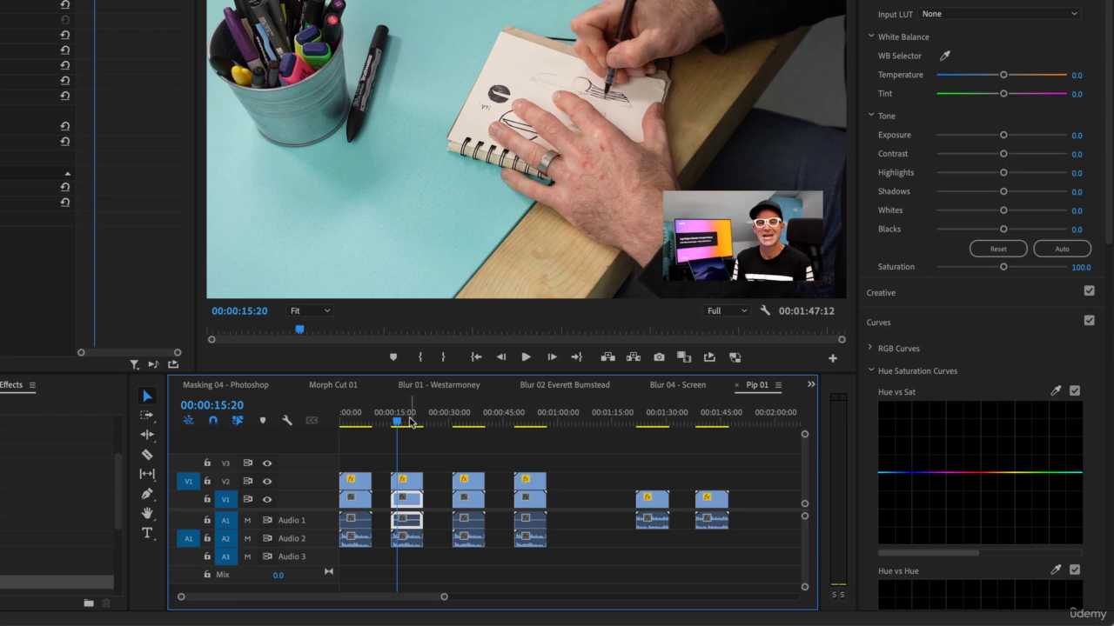
Step through the finished picture-in-picture examples in the Pip 01 sequence and play the fourth one.
key(Down)
key(Down)
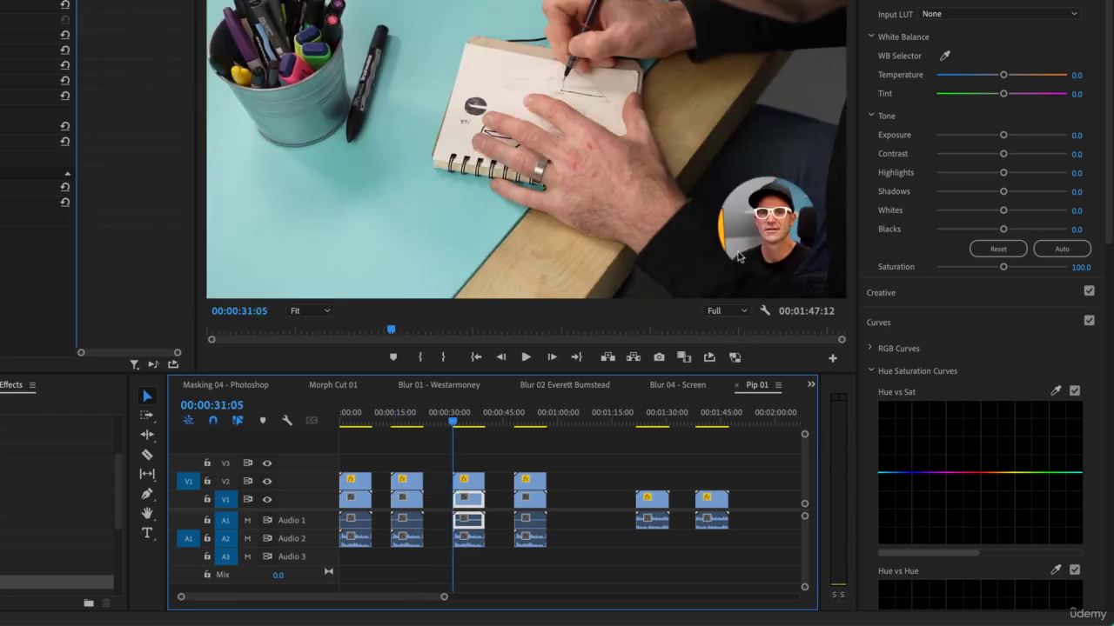
key(Down)
key(Down)
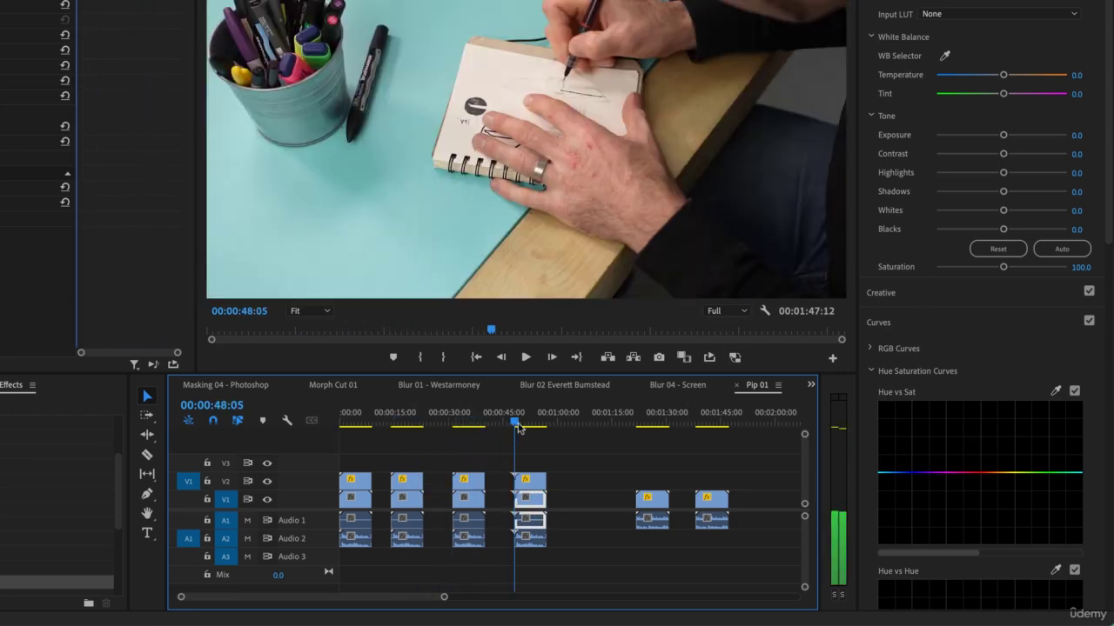
key(space)
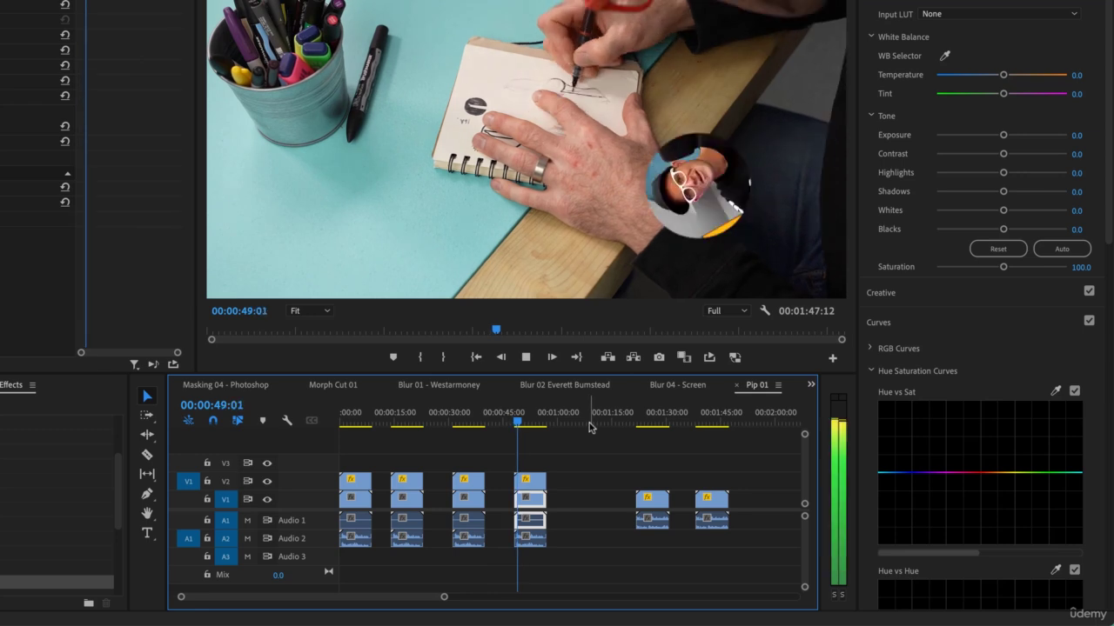
key(space)
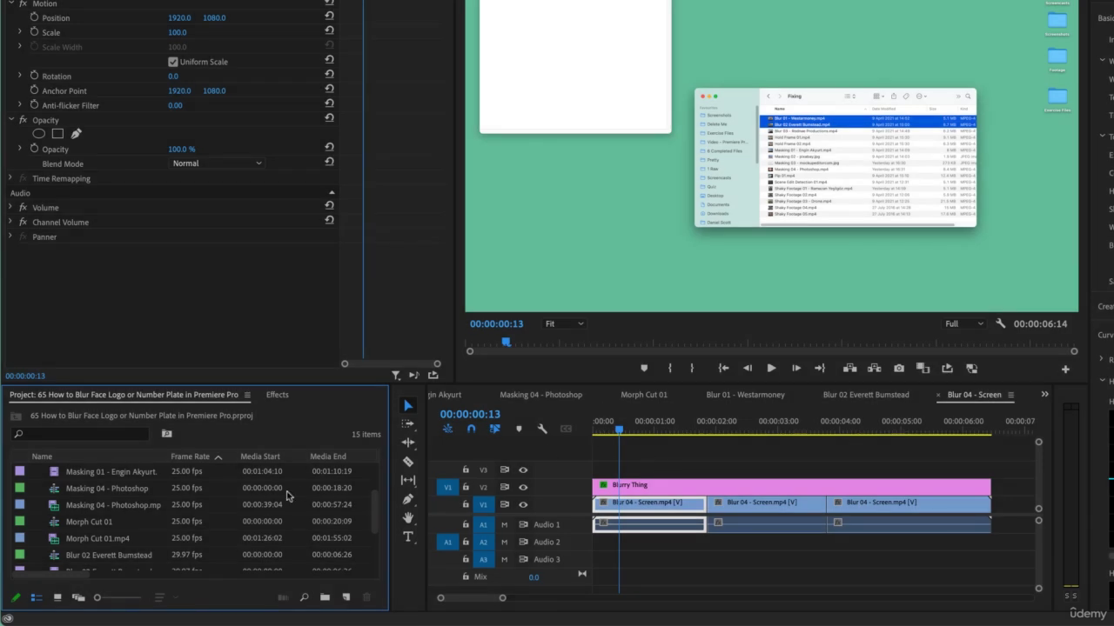
Import Pip 01.mp4 from the Fixing folder and create a new sequence from it.
key(super+i)
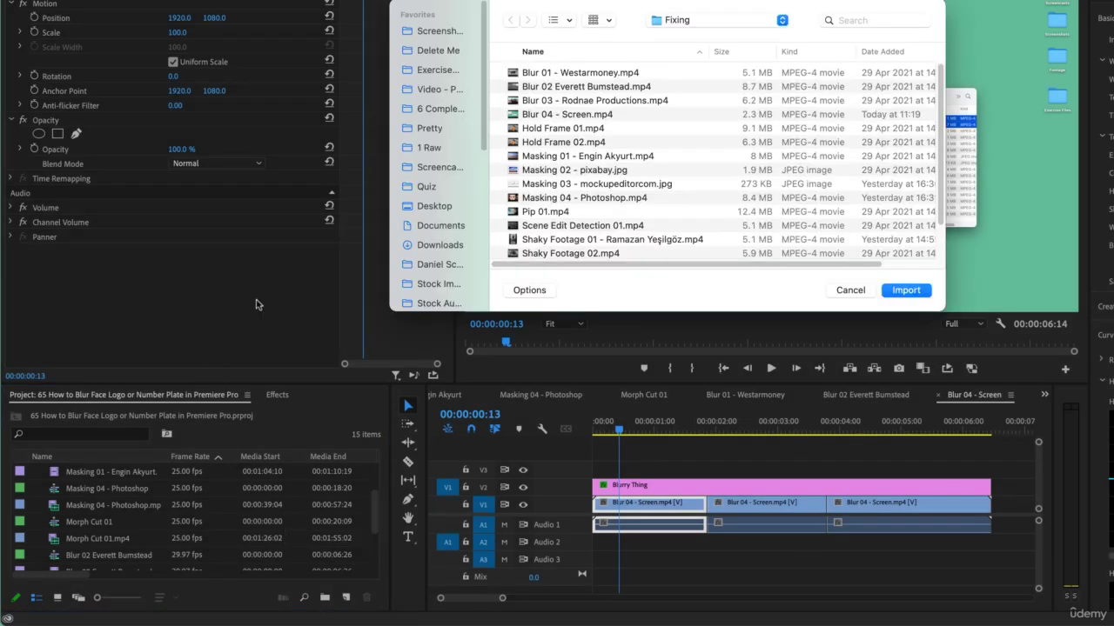
click(520, 213)
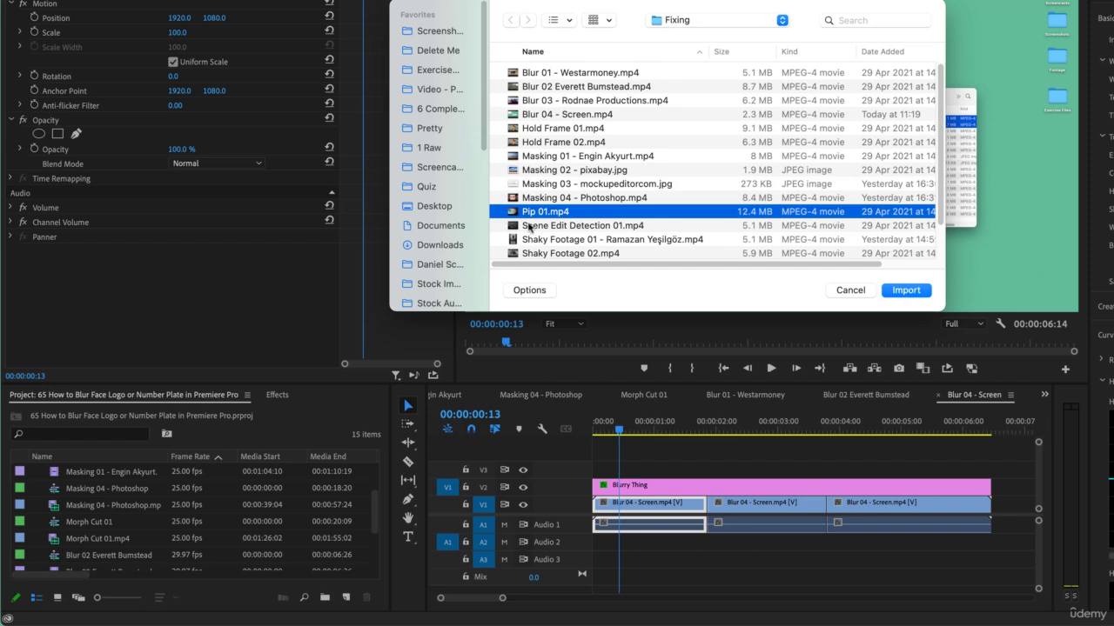
click(908, 291)
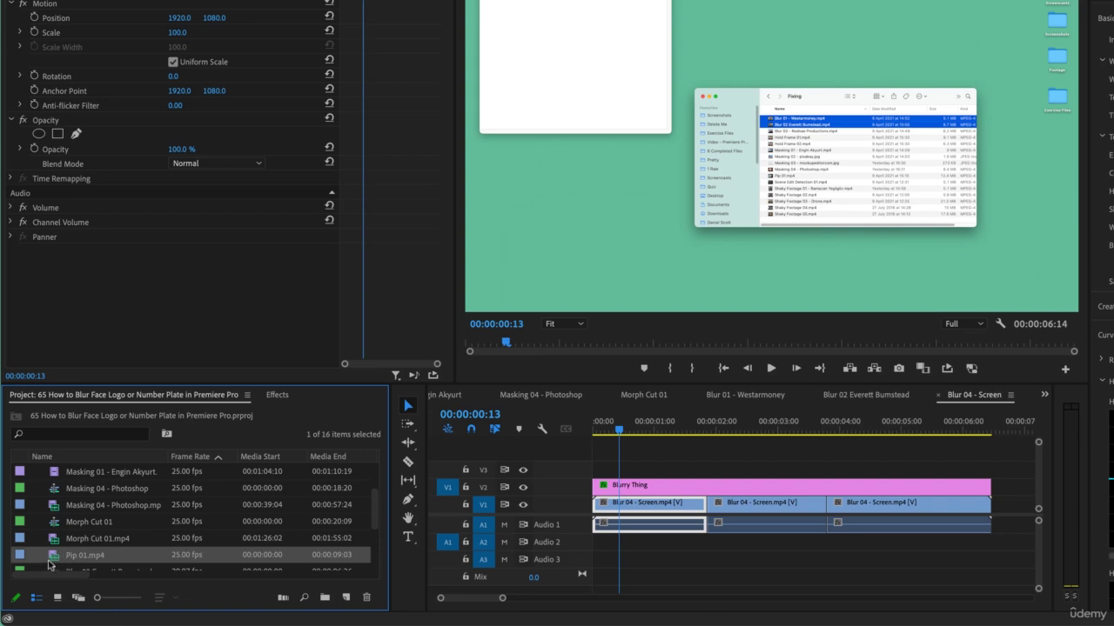
drag(50, 563, 347, 598)
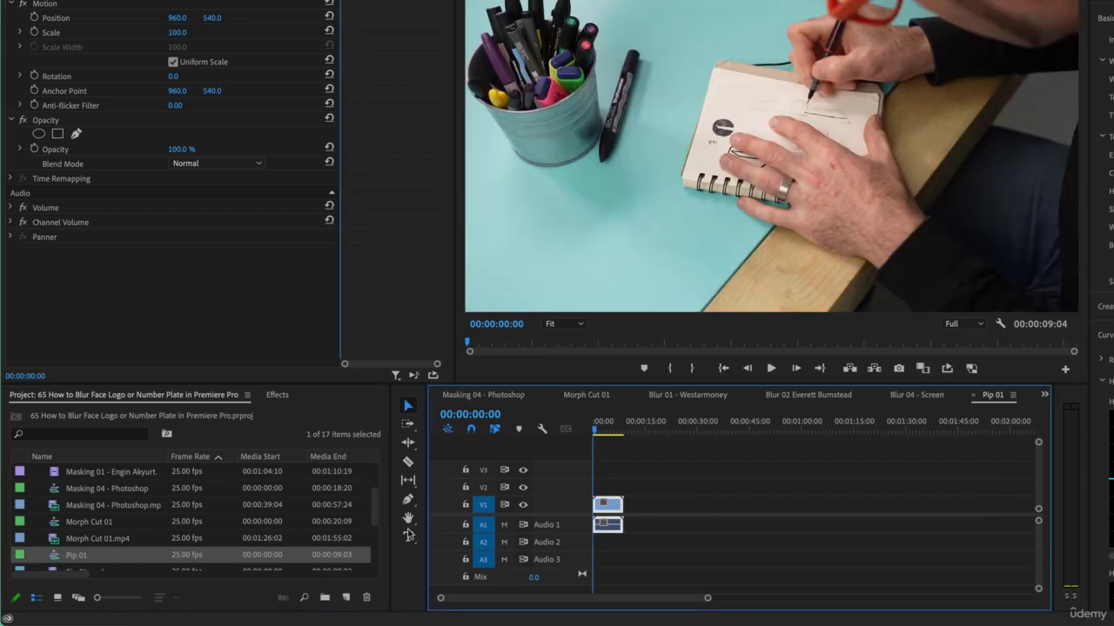
key(space)
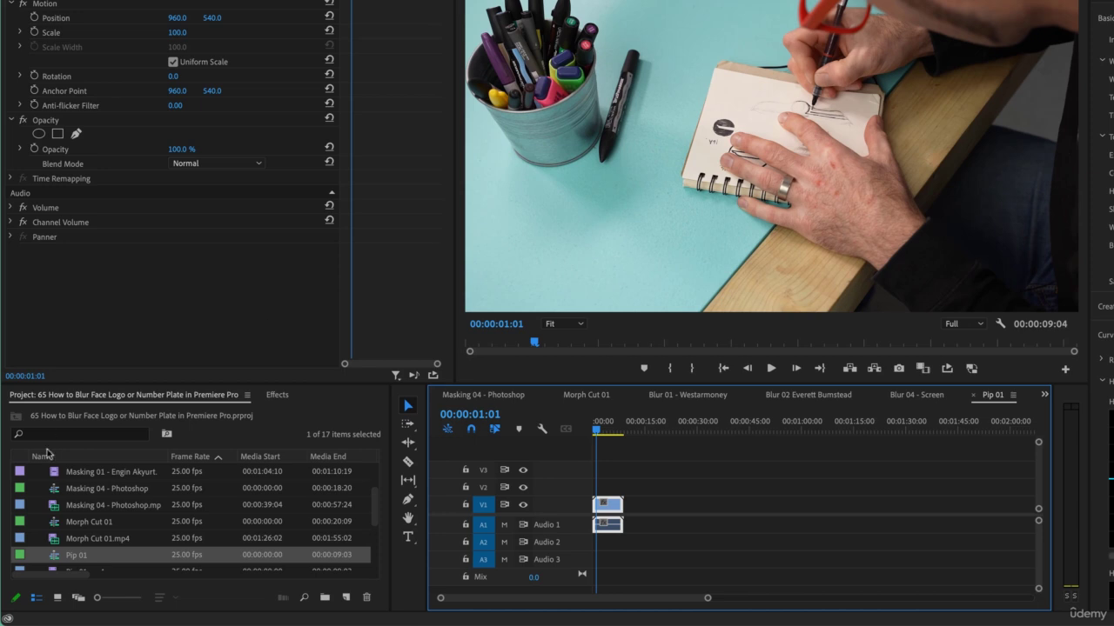
Place Morph Cut 01.mp4 on V2 above the Pip 01 clip and trim its end to match that clip.
click(56, 525)
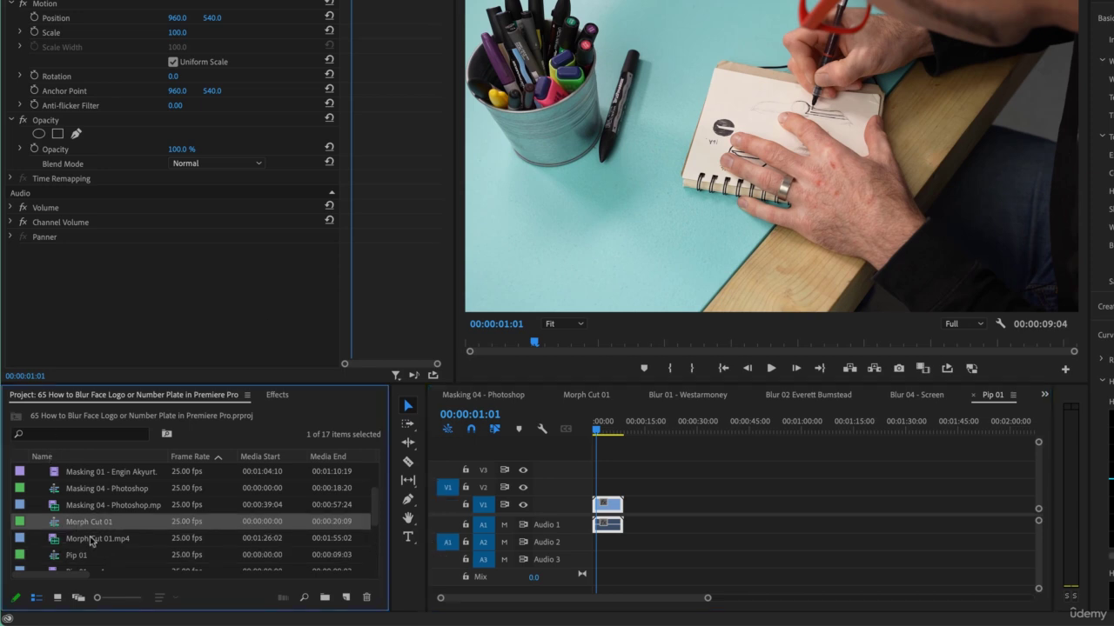
click(91, 540)
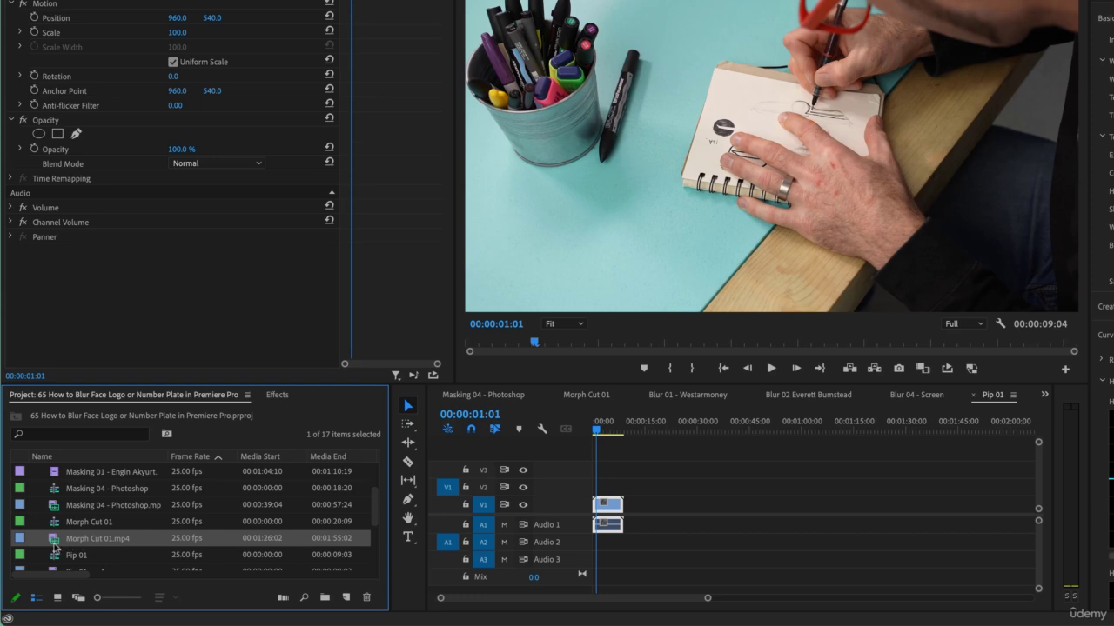
drag(53, 545, 609, 485)
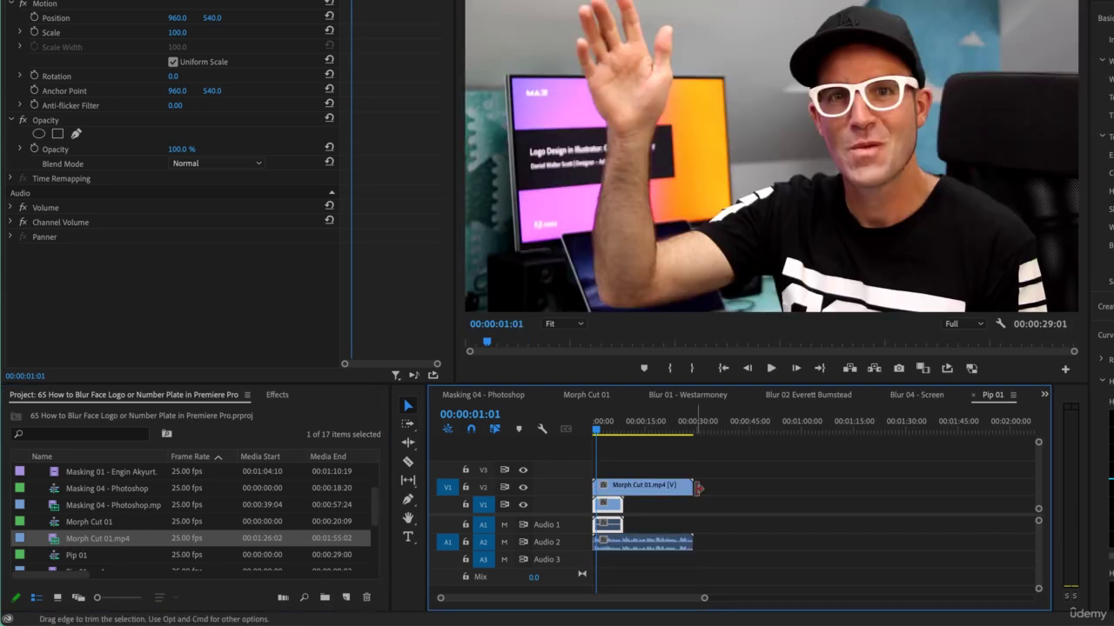
drag(690, 485, 623, 486)
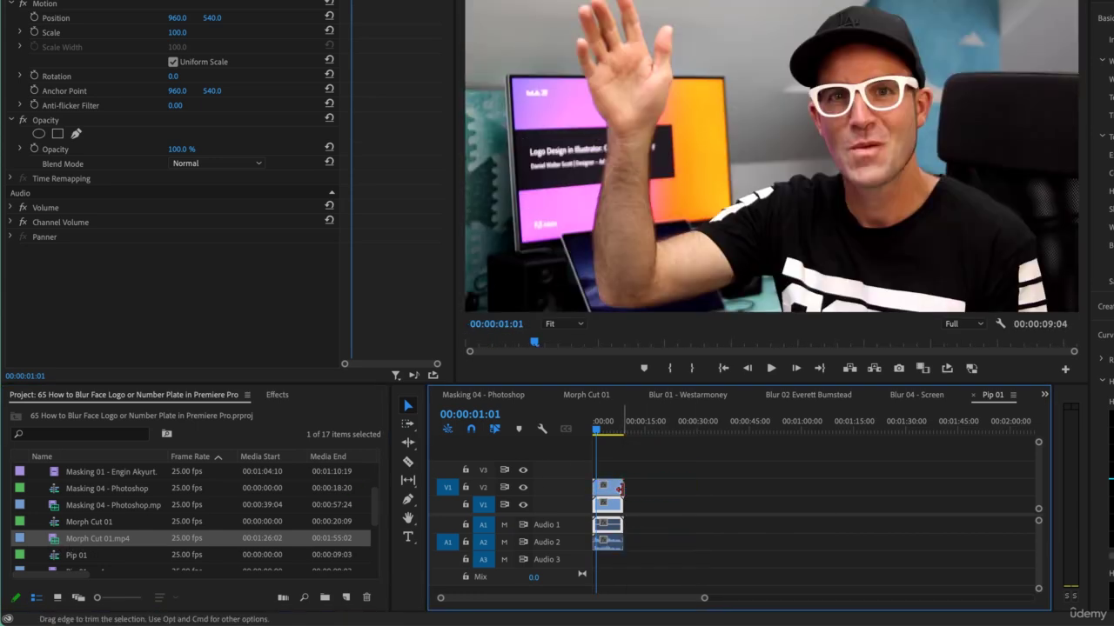
Try scaling the Morph Cut 01.mp4 clip to 51 and shifting its horizontal position to 1009, and undo both changes.
click(603, 429)
drag(602, 427, 604, 429)
click(609, 485)
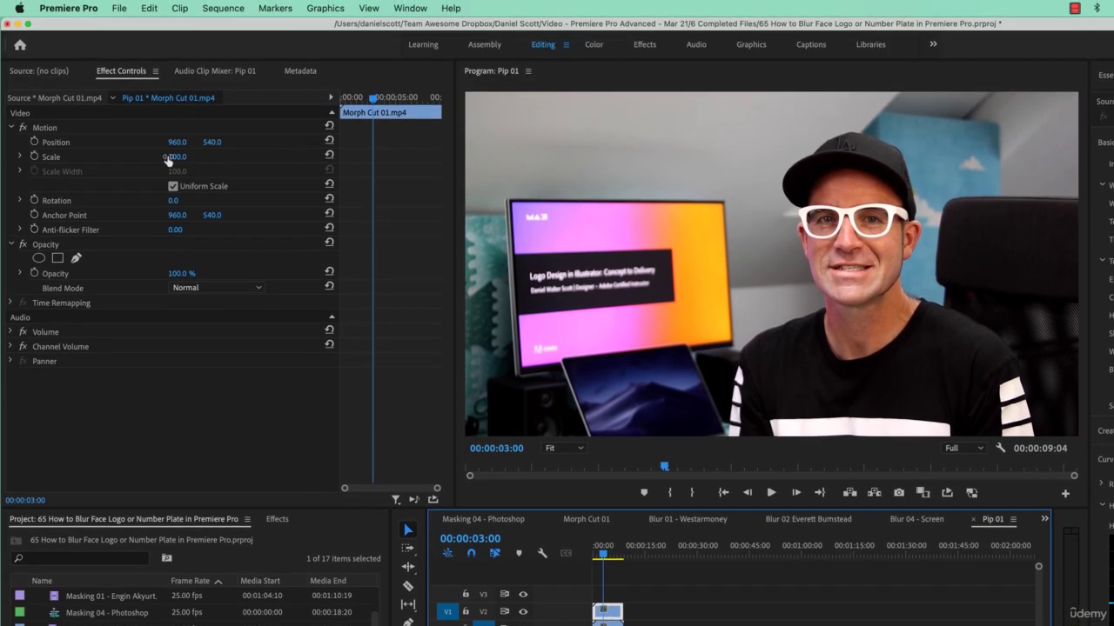
click(174, 157)
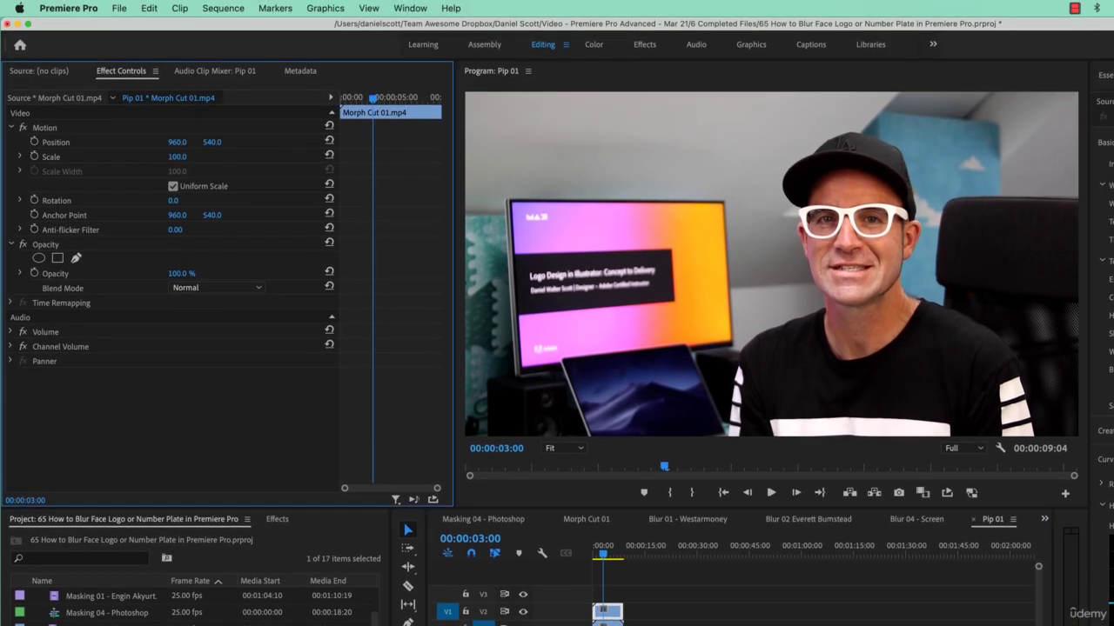
text(51)
key(Return)
drag(178, 141, 200, 146)
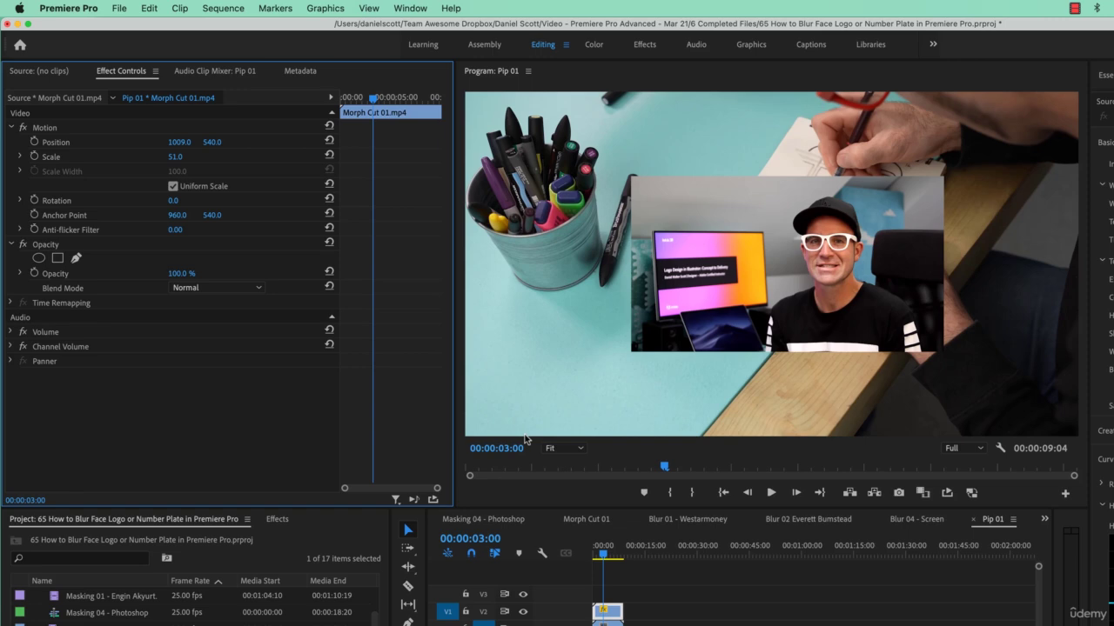
key(super+z)
key(super+z)
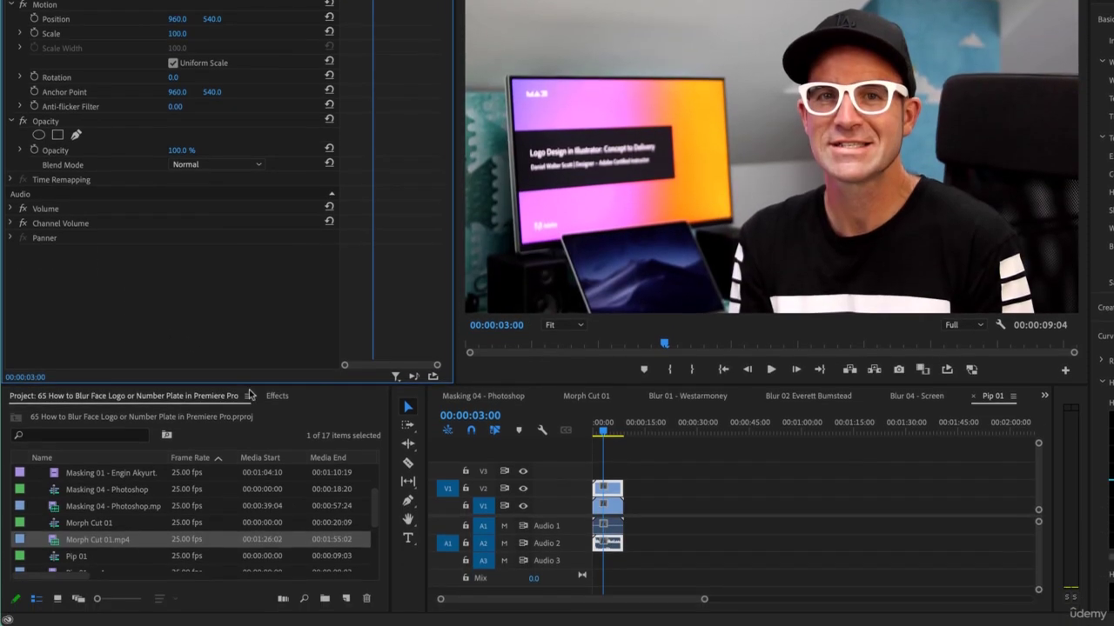
Expand the effect presets down to the 25% LR folder within PiPs > 25% PiPs.
click(280, 519)
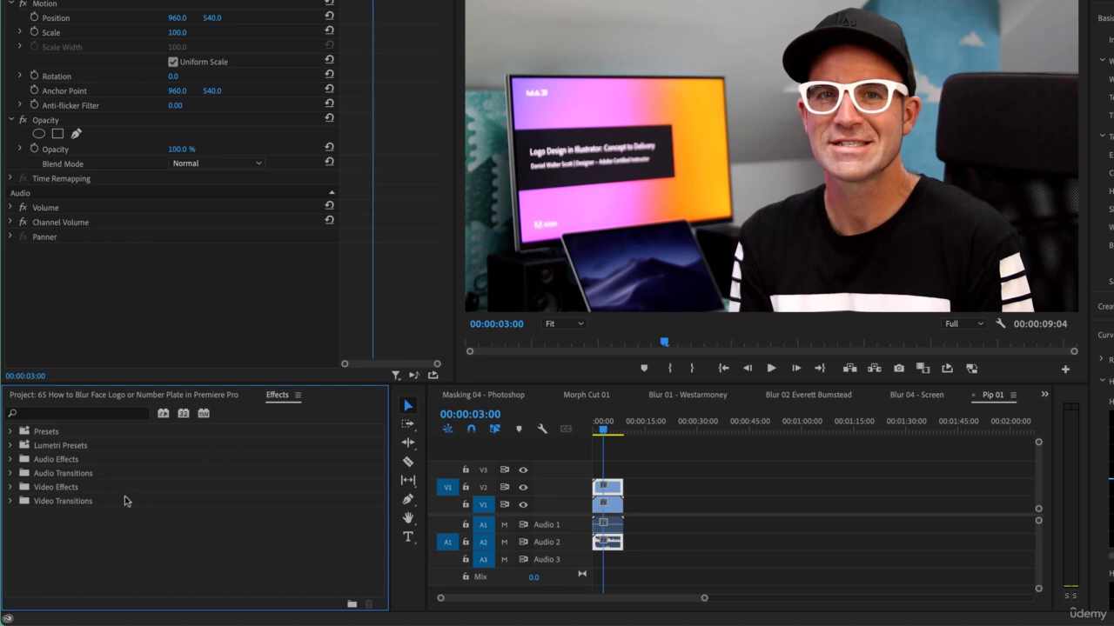
click(40, 432)
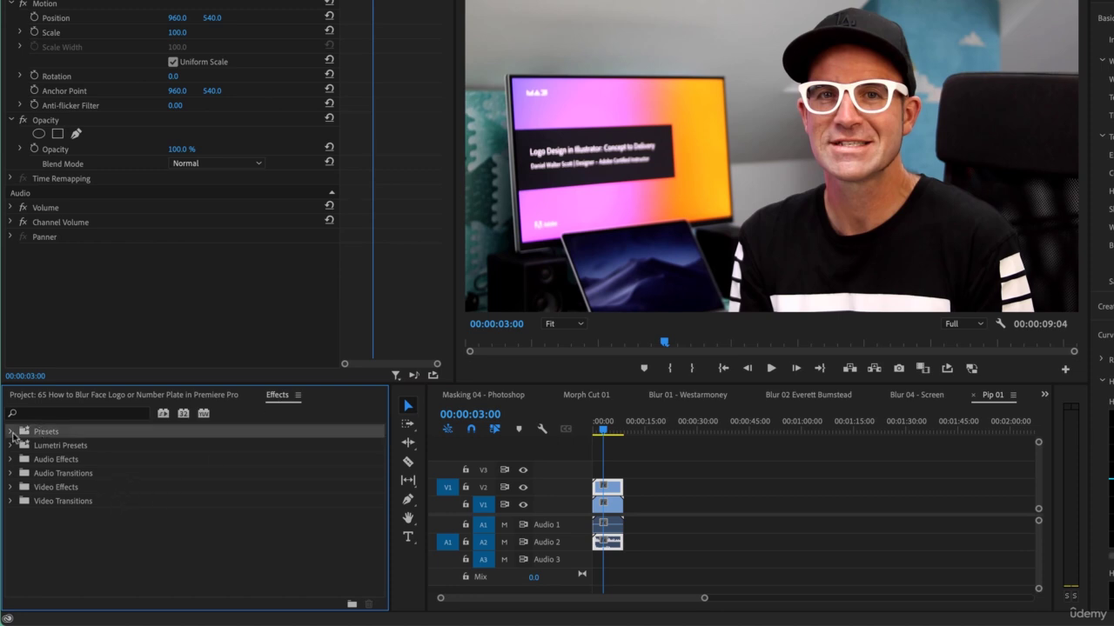
click(11, 432)
click(50, 531)
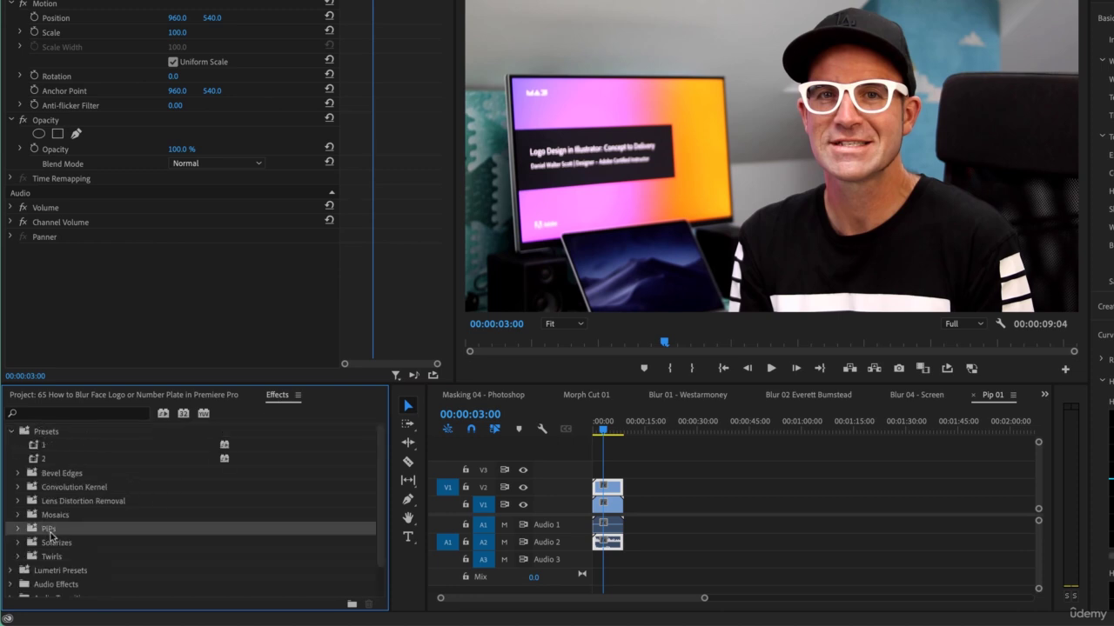
click(18, 529)
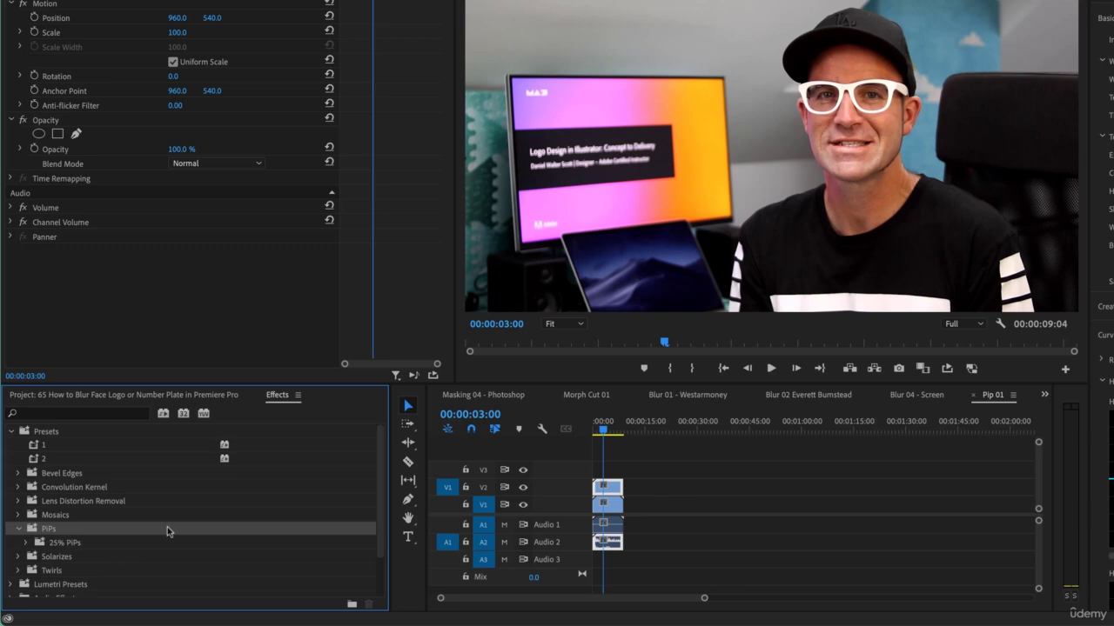
click(27, 543)
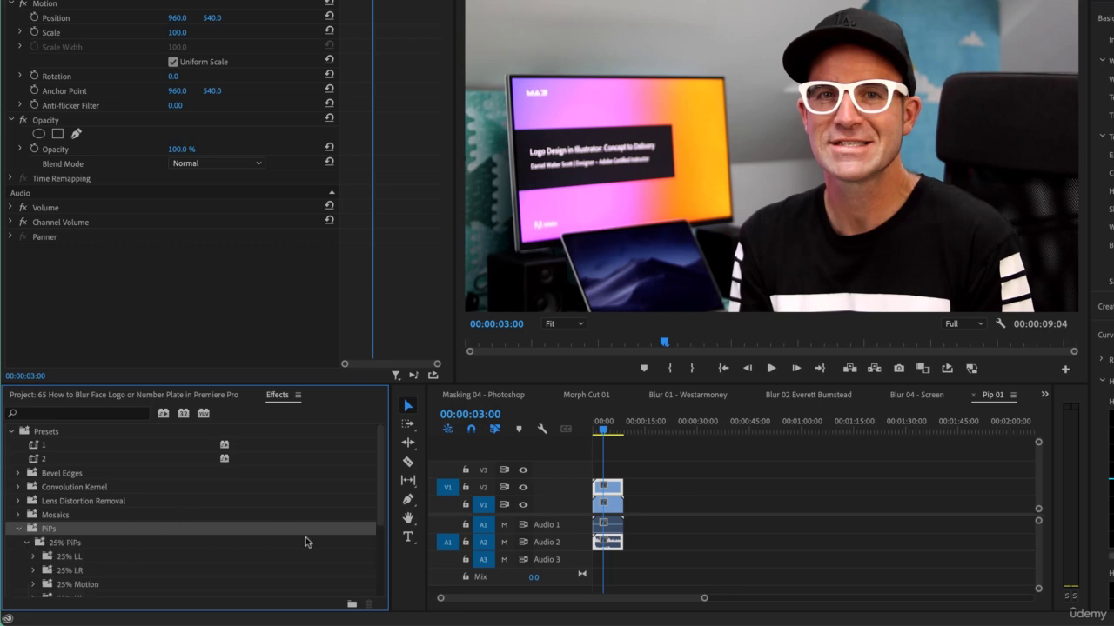
scroll(376, 498, down, 2)
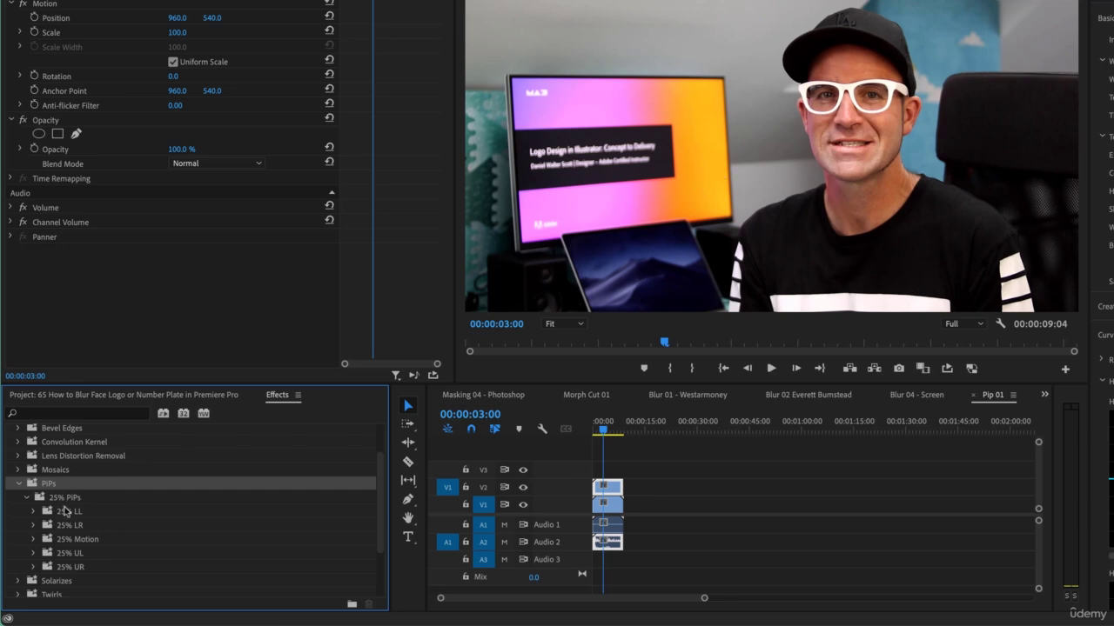
click(74, 513)
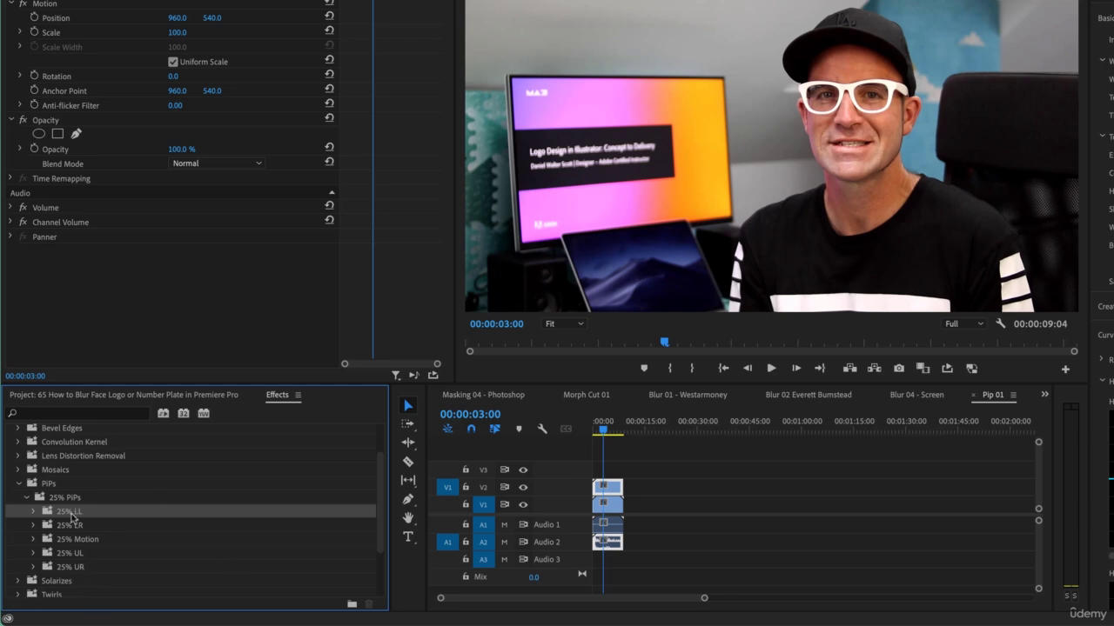
click(77, 526)
click(34, 527)
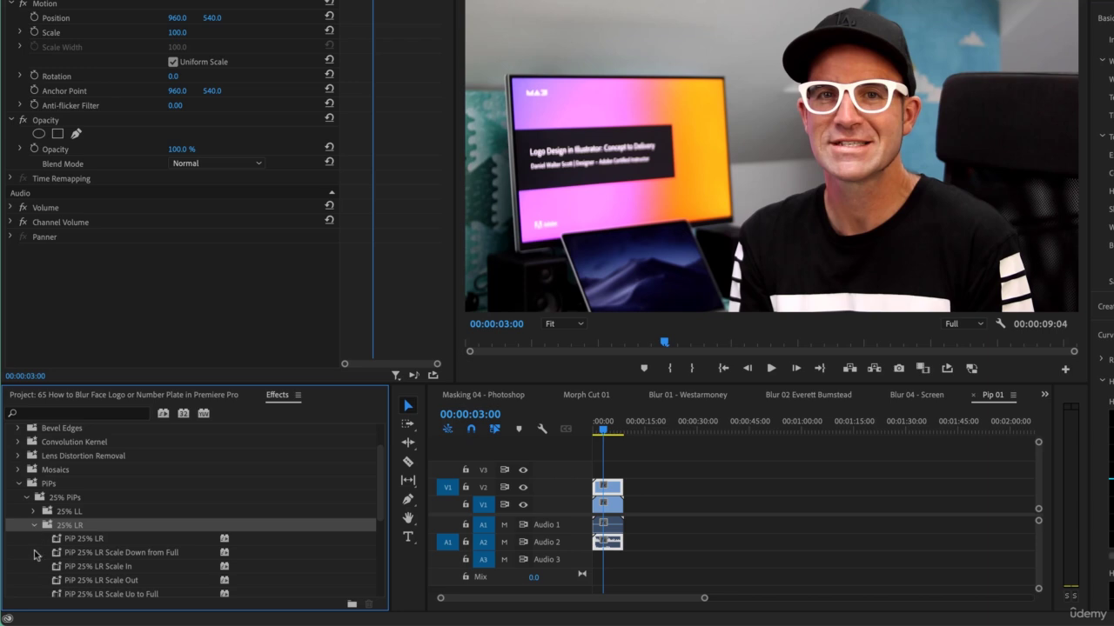
Apply the PiP 25% LR preset to the Morph Cut 01.mp4 clip and set its position to 1602, 871.2.
click(97, 541)
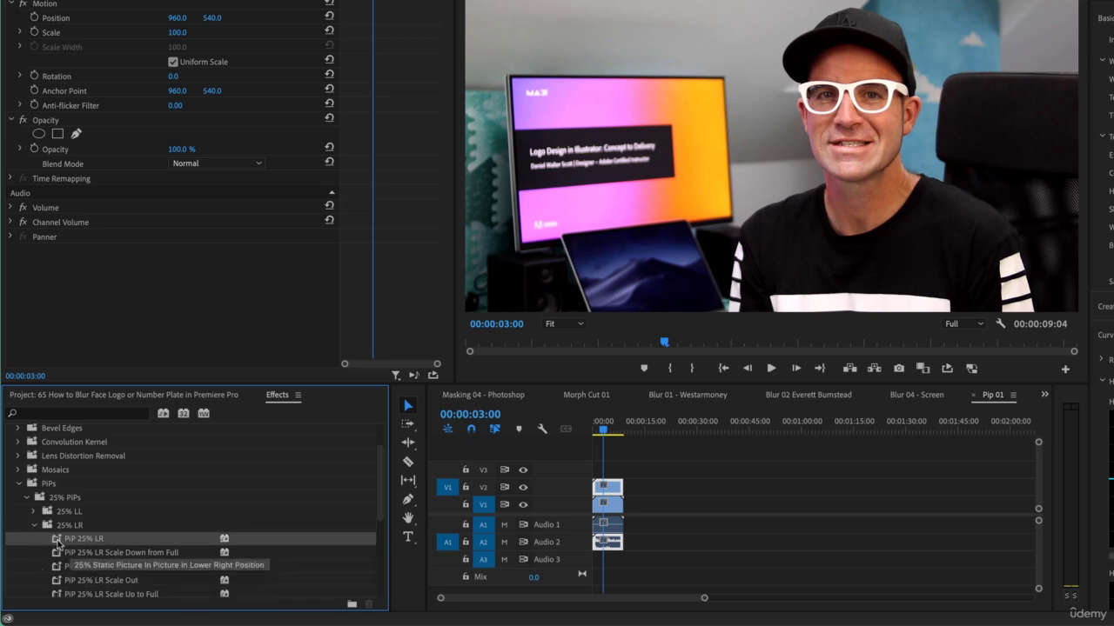
drag(61, 544, 609, 489)
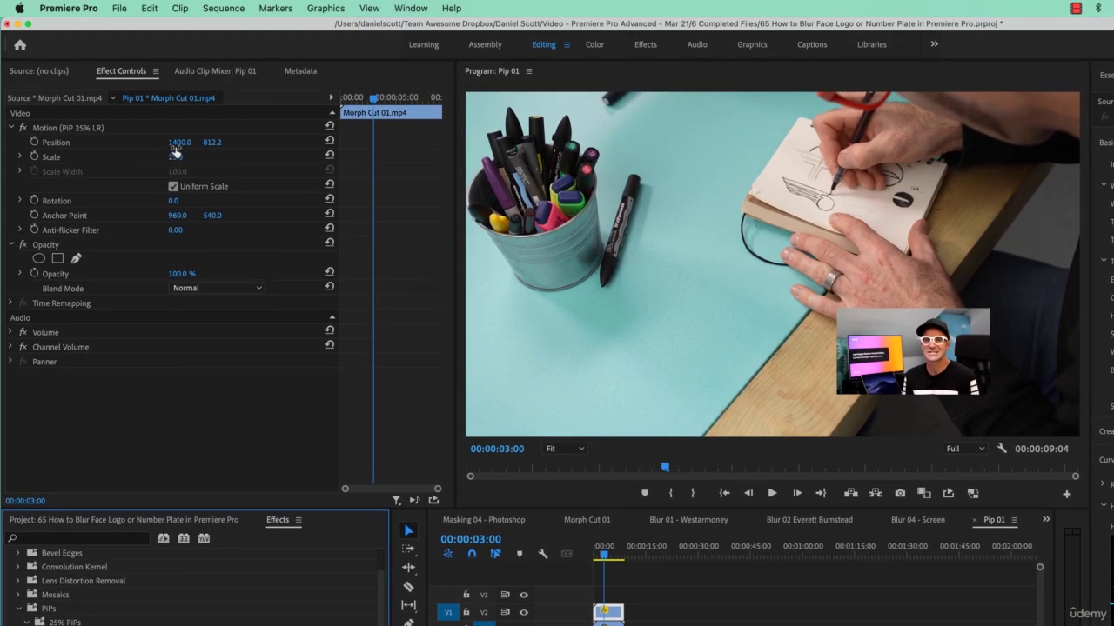
drag(177, 148, 258, 142)
drag(182, 142, 212, 142)
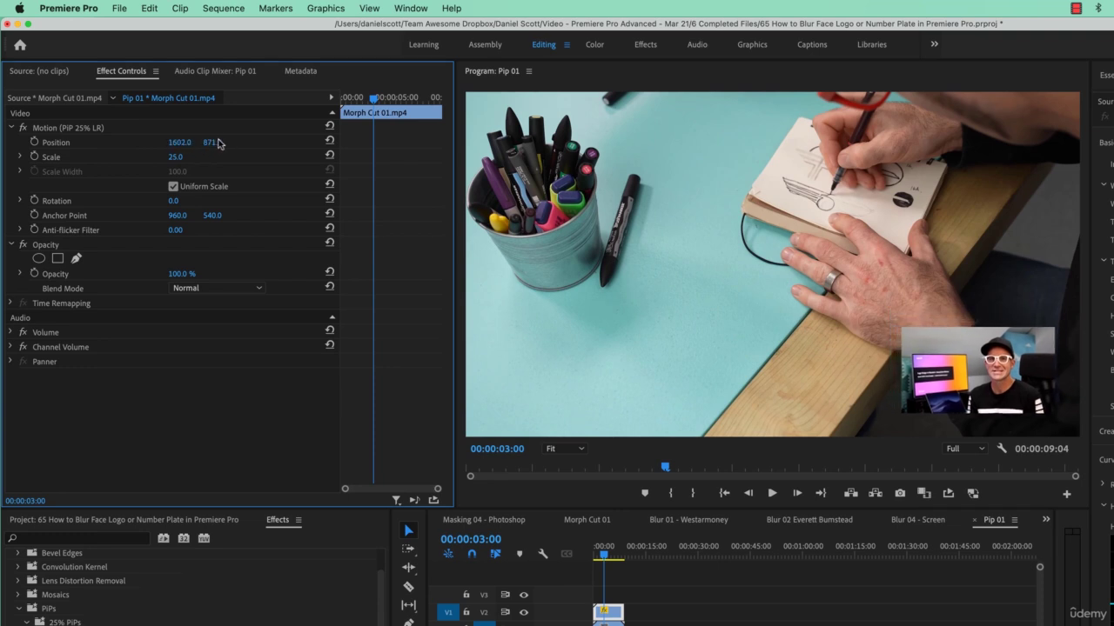
Play the sequence from the start for about two seconds to check the static inset.
click(598, 546)
key(space)
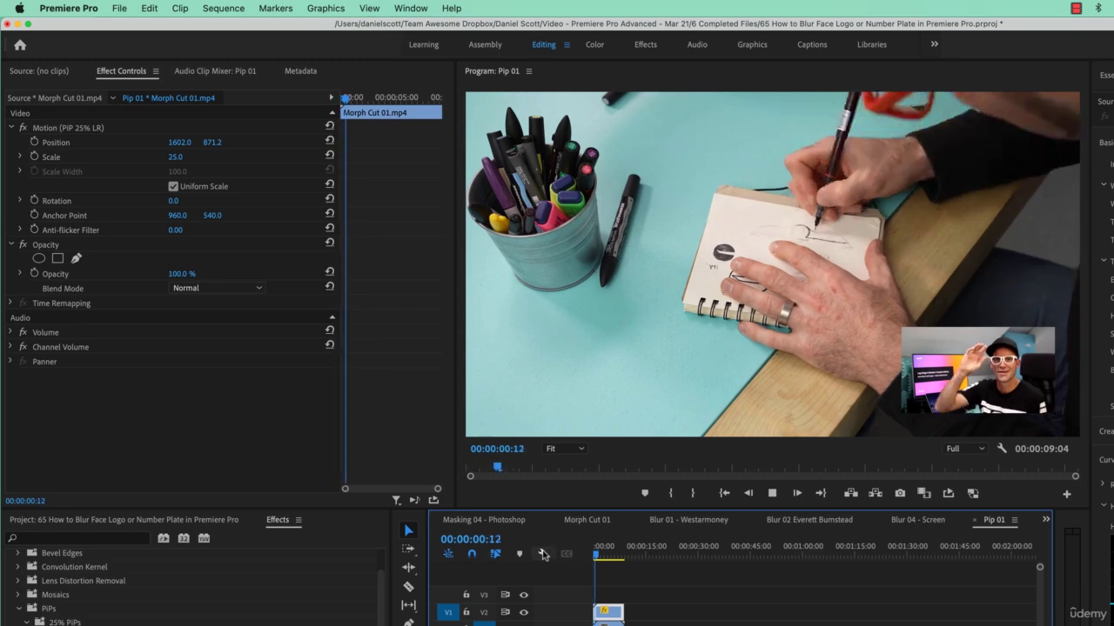
key(space)
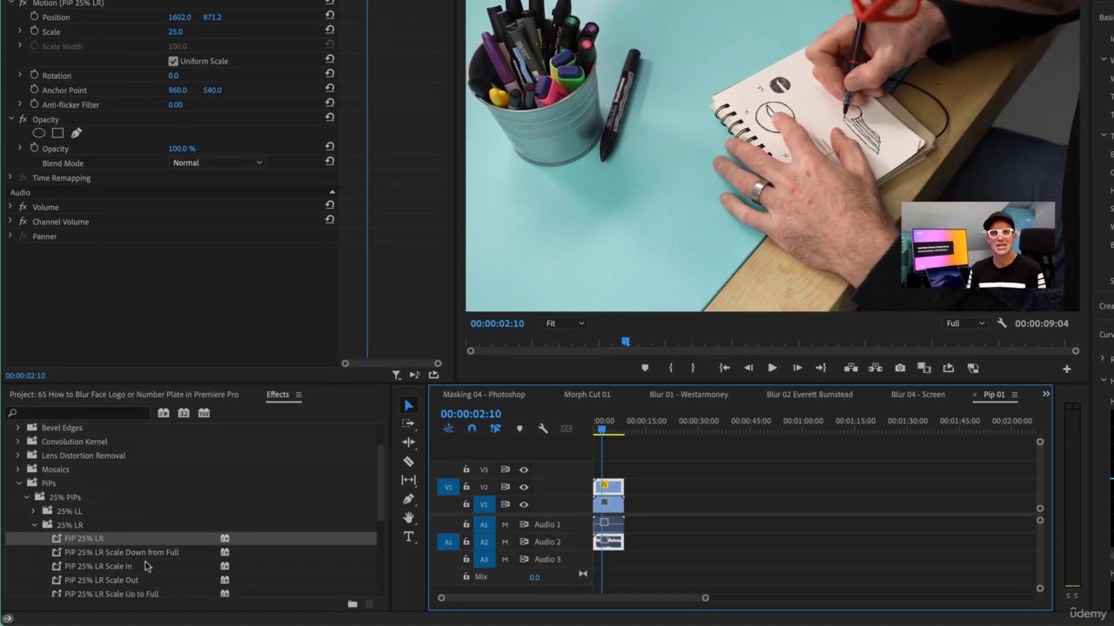
Apply the PiP 25% LR Scale Down from Full preset to the Morph Cut 01.mp4 clip on V2.
scroll(146, 566, down, 2)
scroll(123, 547, down, 3)
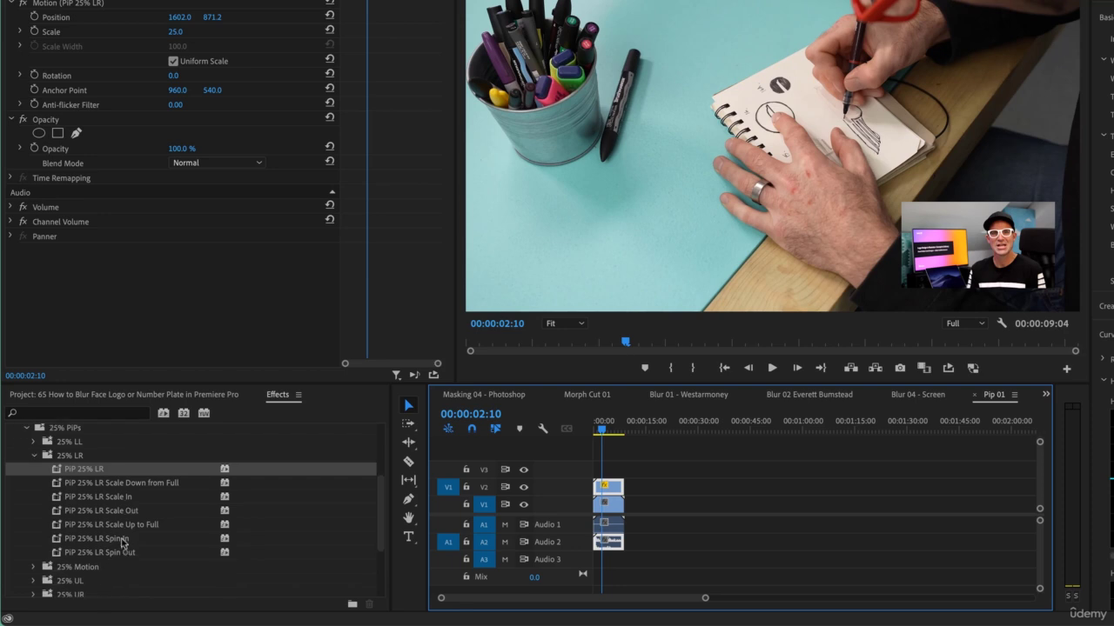
click(161, 486)
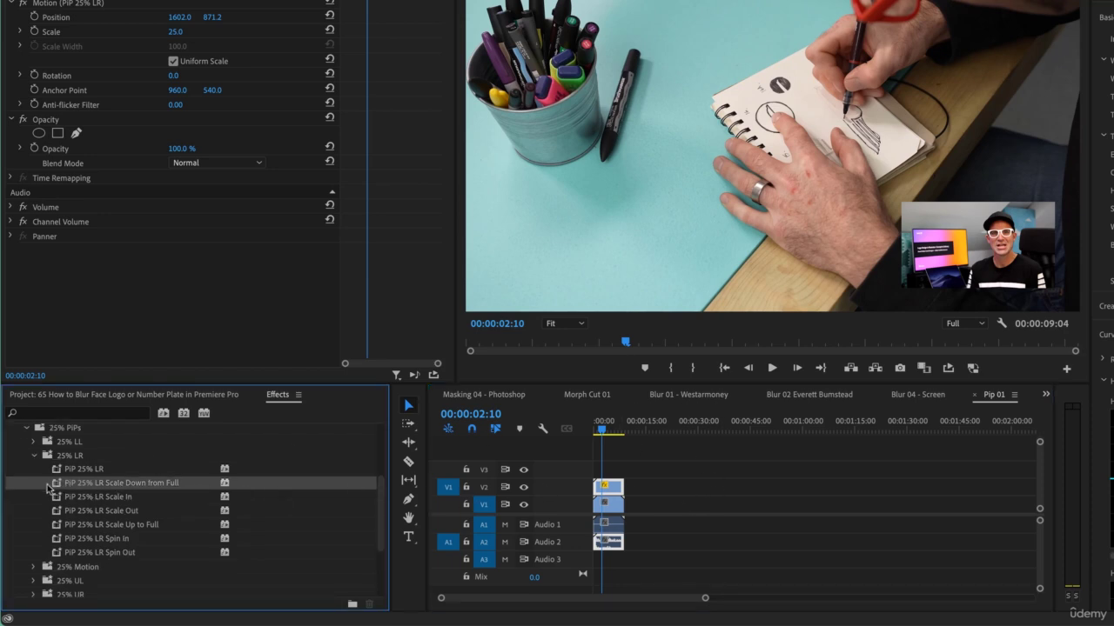
drag(48, 489, 616, 492)
Play the sequence from its beginning for about three seconds to check the scale-down animation.
click(541, 440)
key(Home)
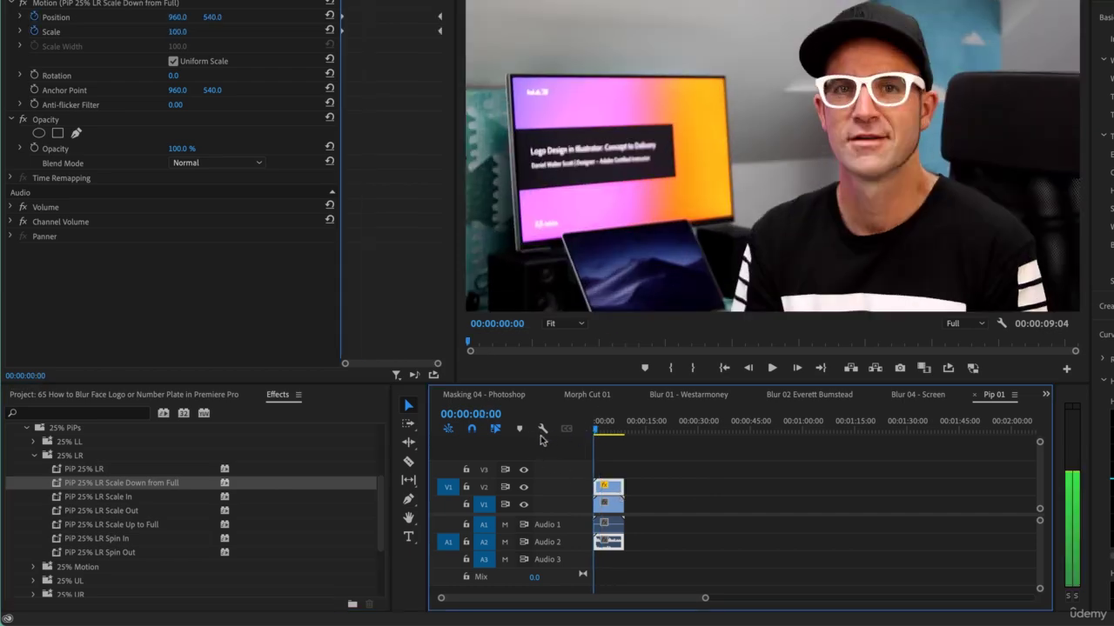
key(space)
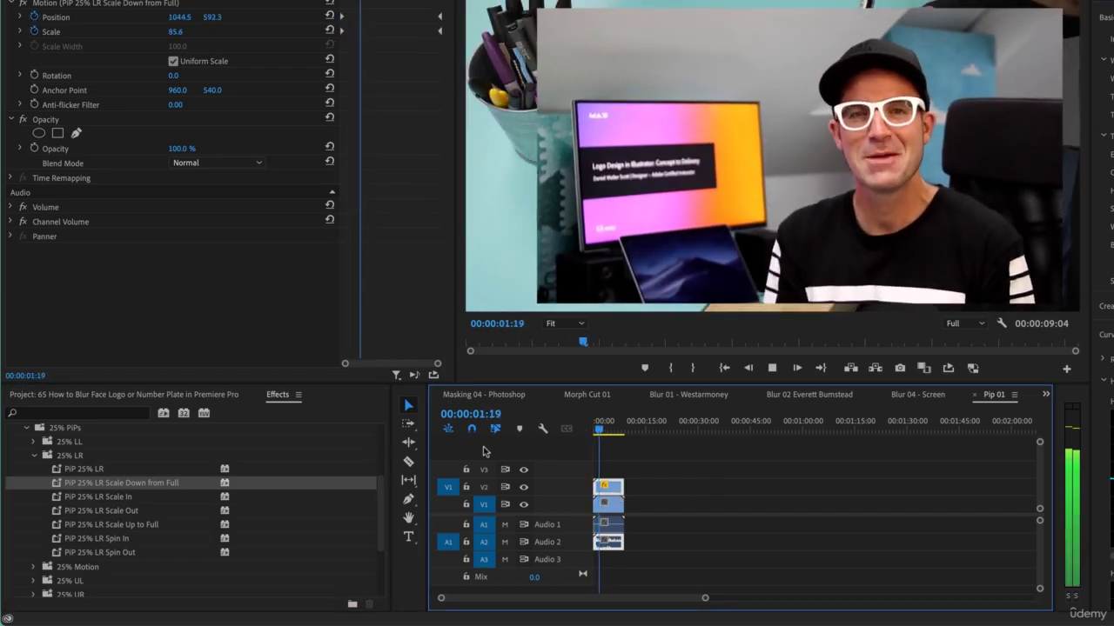
key(space)
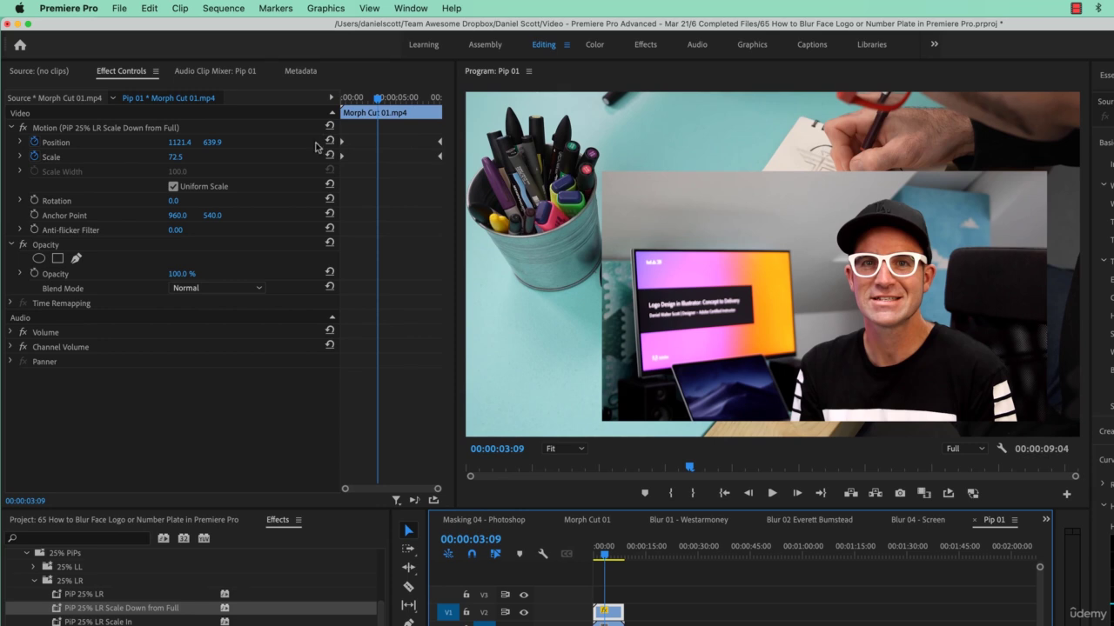
Move the ending Position and Scale keyframes to about a second and a half into the clip and play from the start.
drag(413, 157, 360, 145)
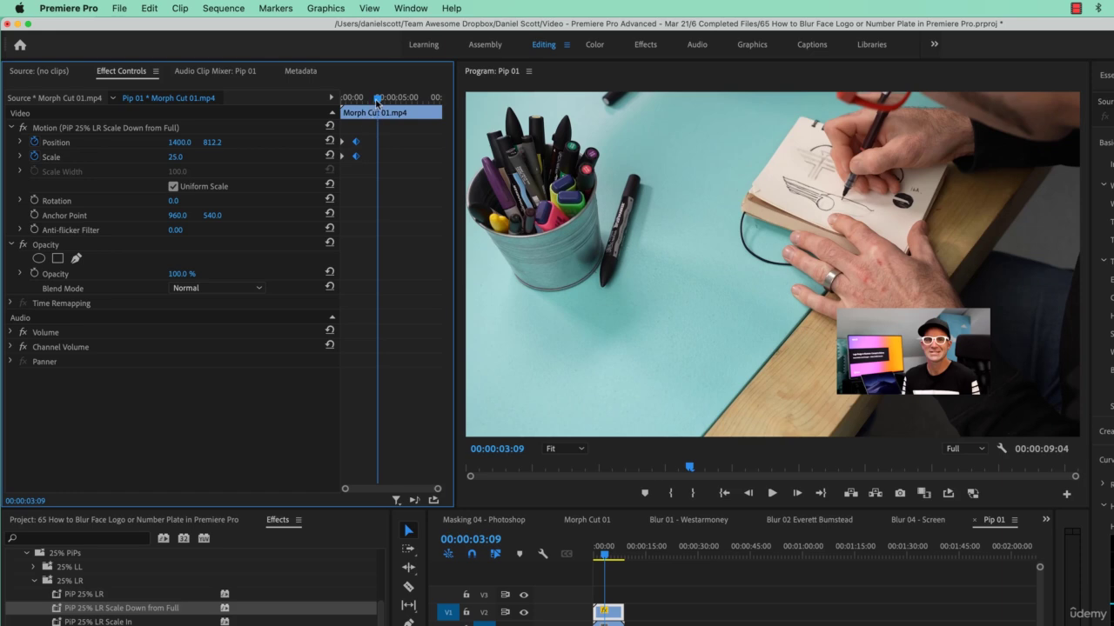
drag(376, 99, 275, 191)
key(space)
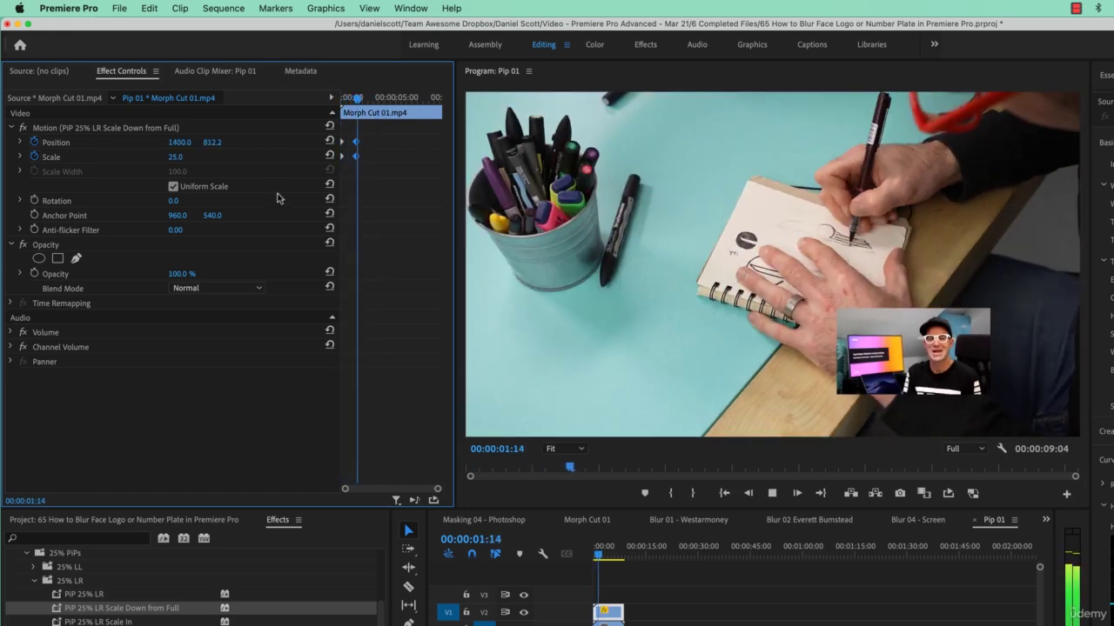
key(space)
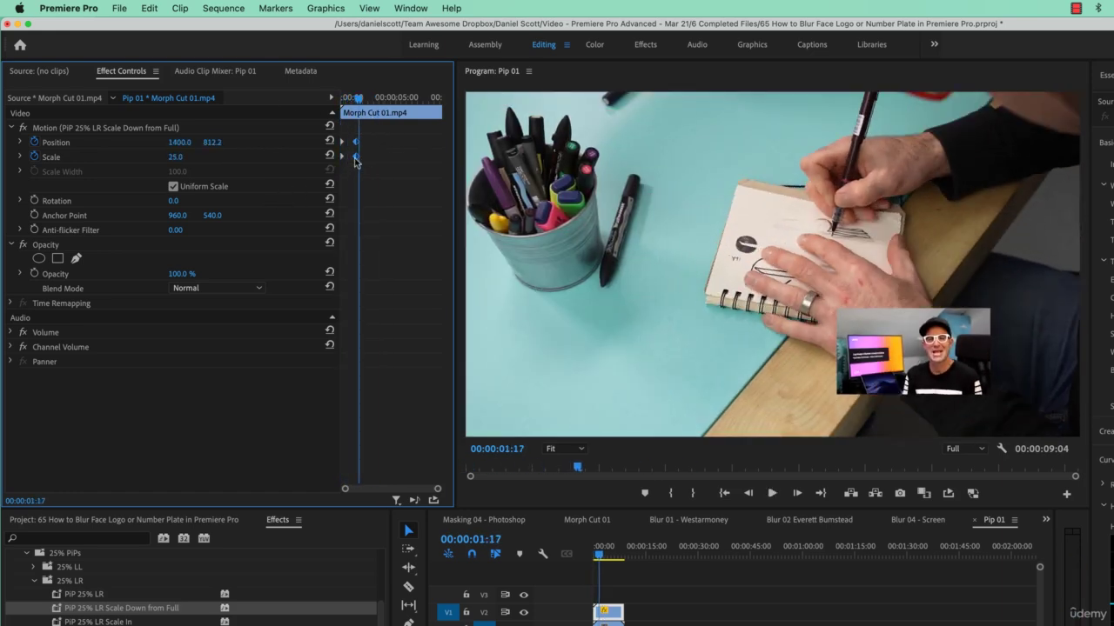
Shift the ending Position and Scale keyframes slightly earlier and set their temporal interpolation to Ease In.
drag(356, 158, 352, 167)
click(371, 157)
right_click(352, 165)
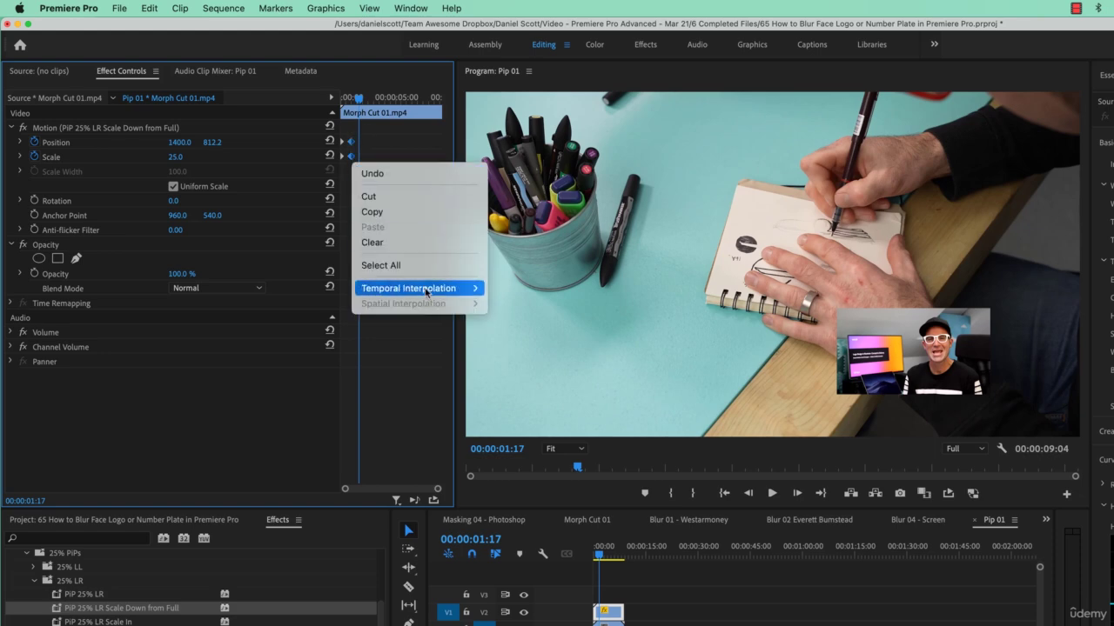
mouse_move(425, 292)
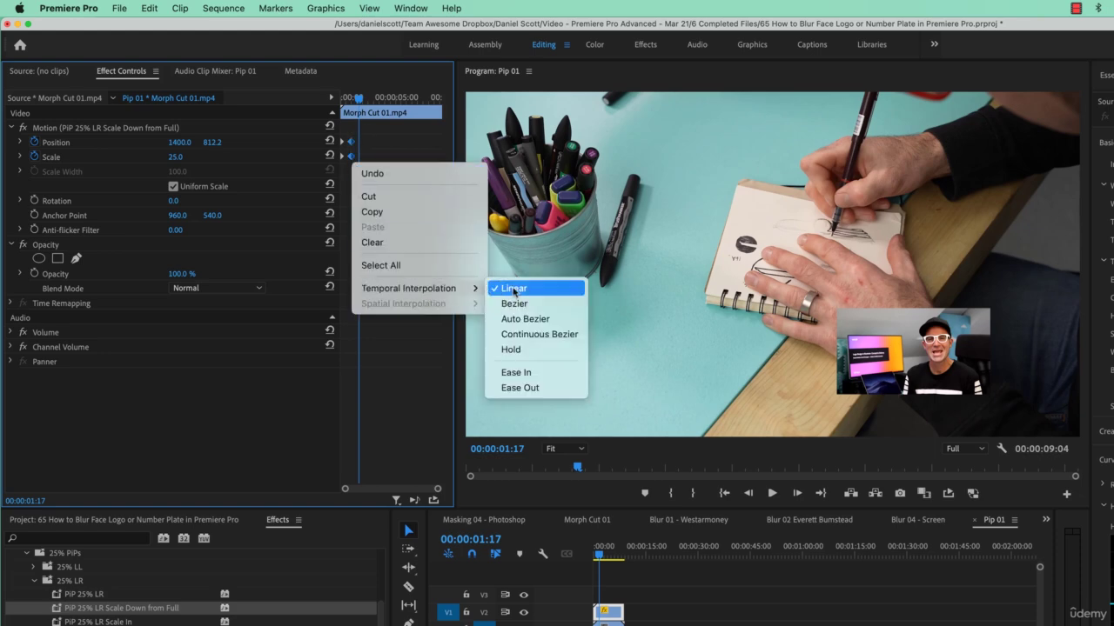
click(525, 374)
Play the sequence from the start for about one second to check the faster, eased scale-down.
drag(349, 102, 330, 111)
key(space)
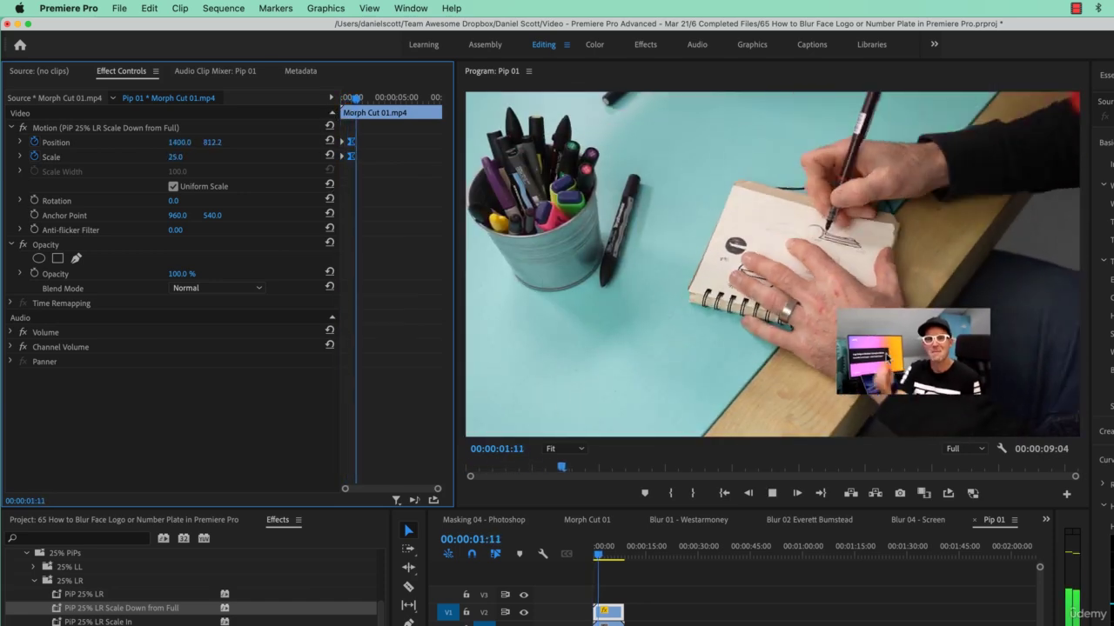
key(space)
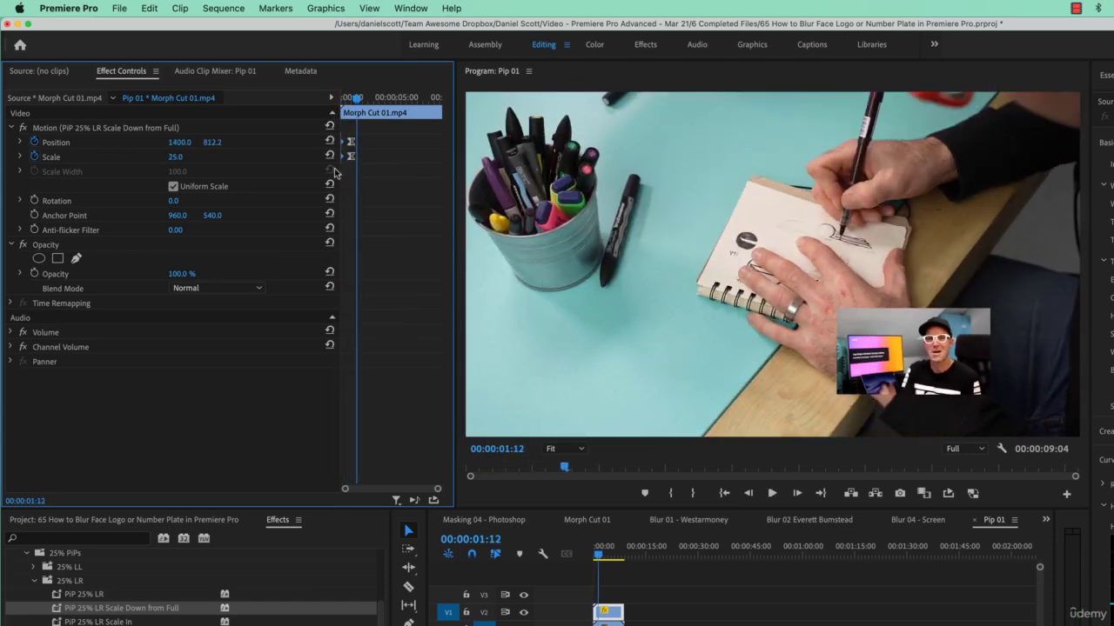
Set the starting Position and Scale keyframes to Ease Out and play the animation from the start.
right_click(342, 158)
mouse_move(426, 288)
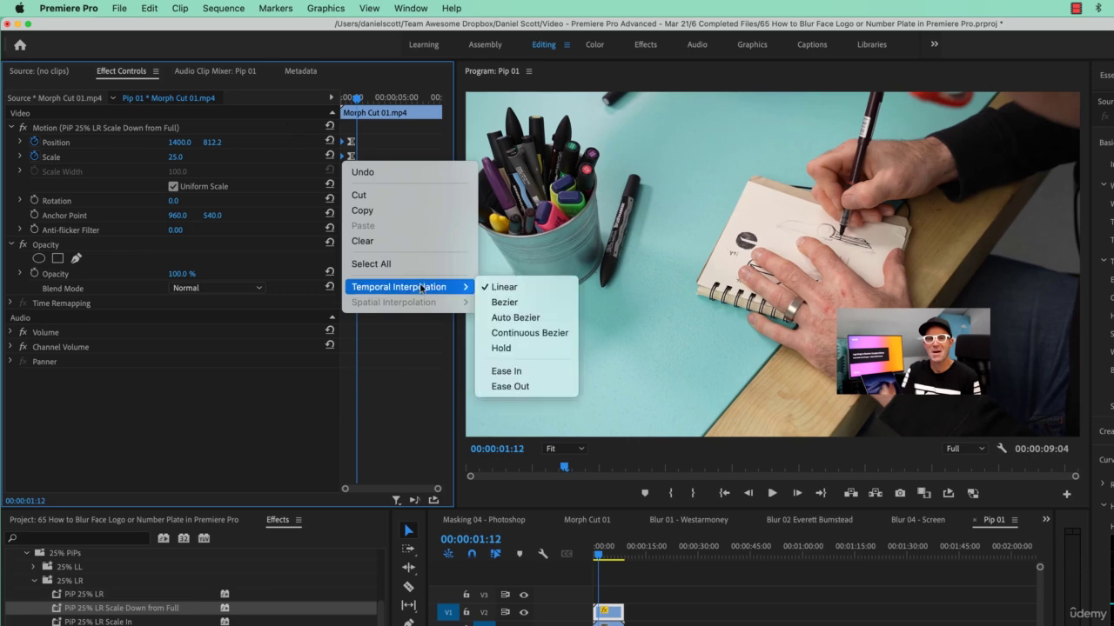
click(557, 387)
key(Home)
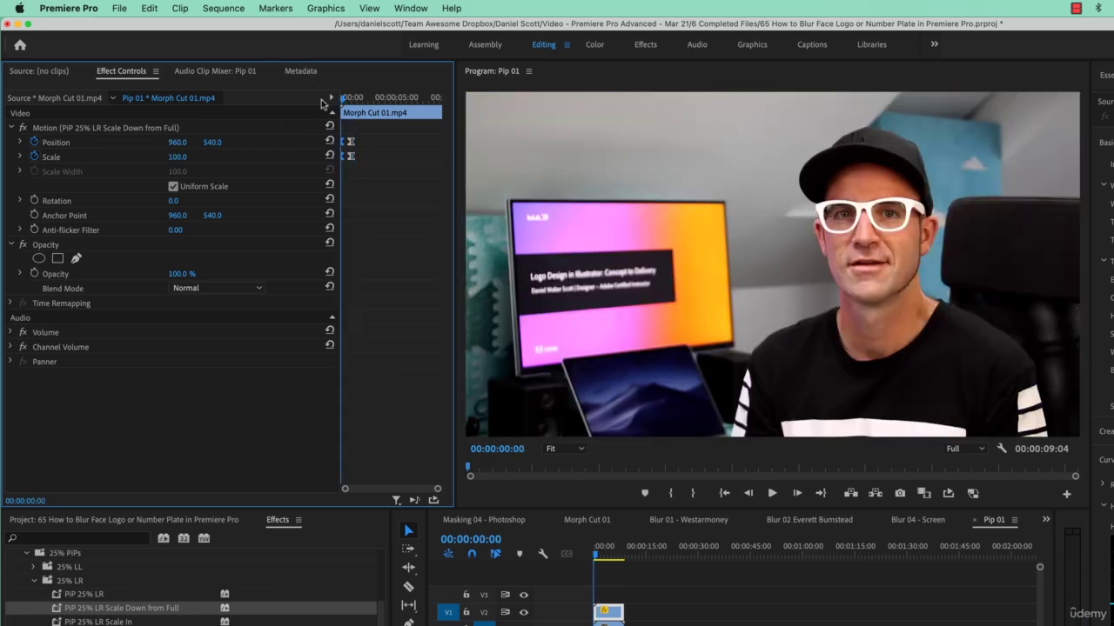
key(space)
key(space)
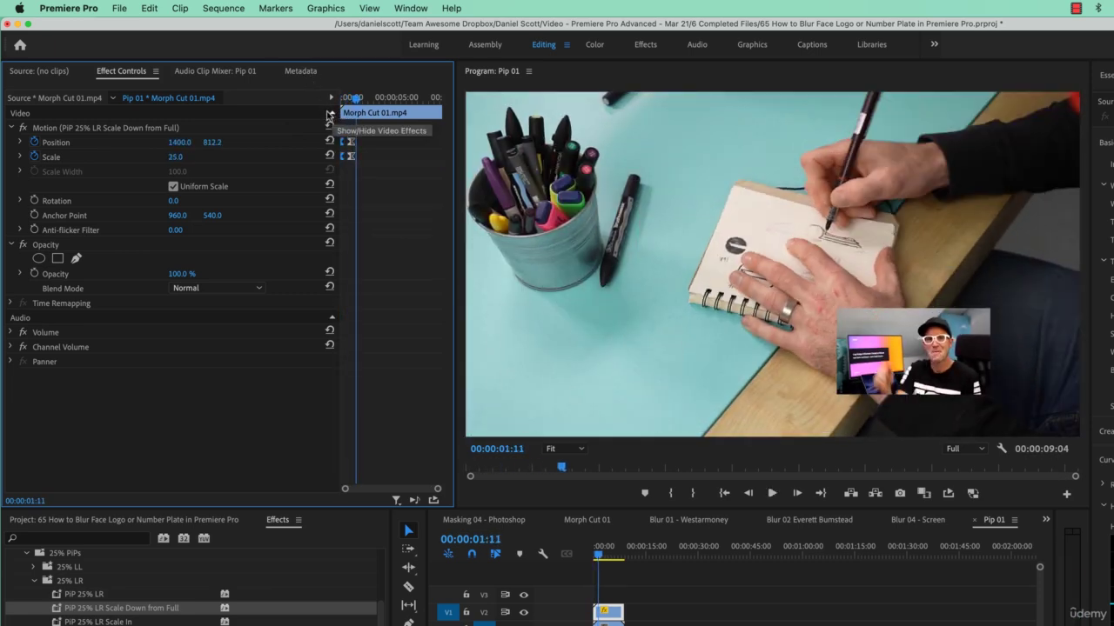
Set the scaled-down inset's position to 1597.0, 885.2.
drag(210, 142, 273, 141)
drag(179, 142, 351, 142)
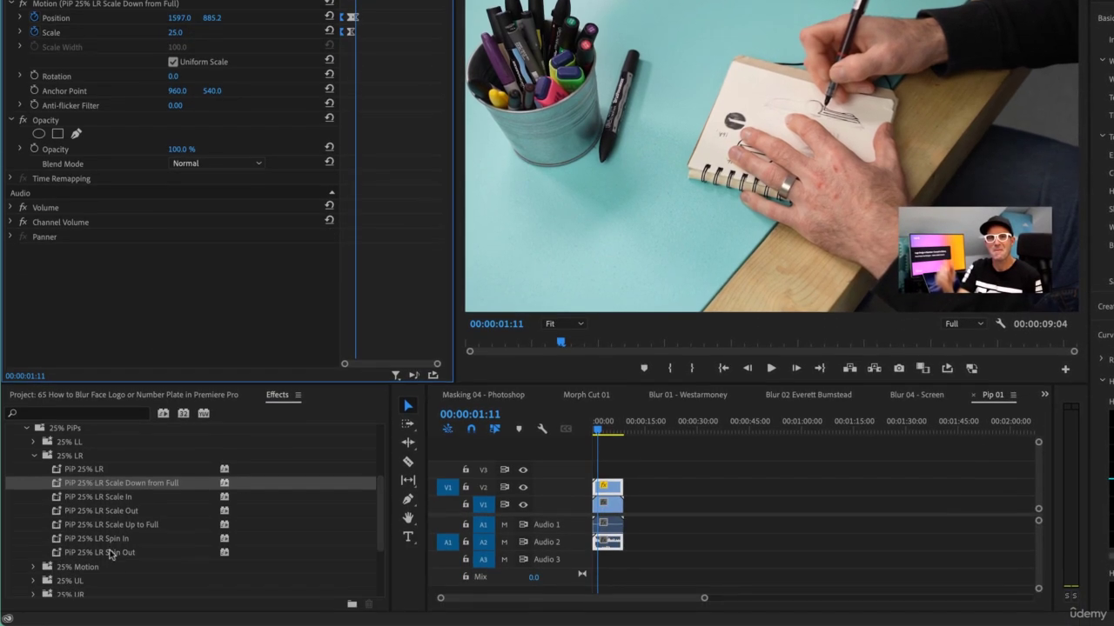
Apply the PiP 25% LR Spin In preset to the Morph Cut 01.mp4 clip on V2 and play it from the start.
click(87, 543)
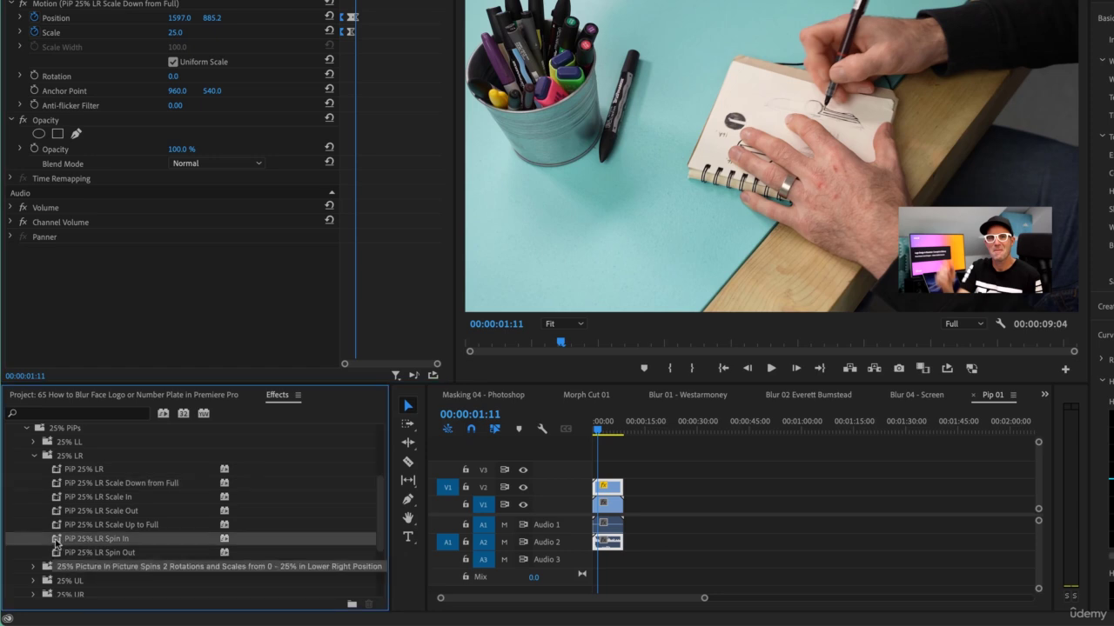
drag(57, 544, 615, 493)
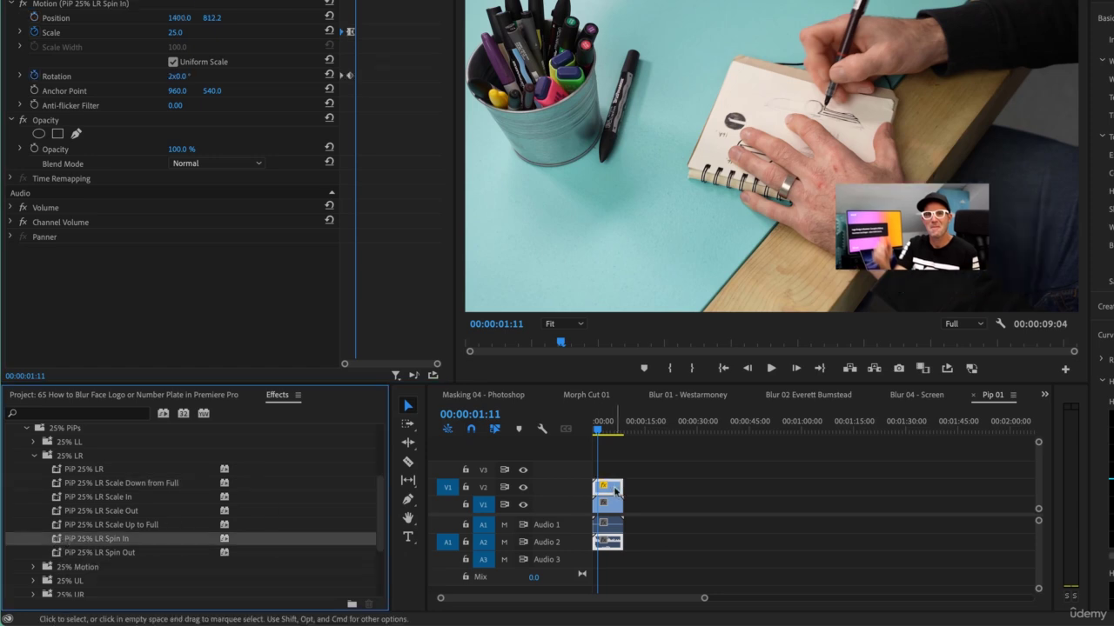
click(592, 424)
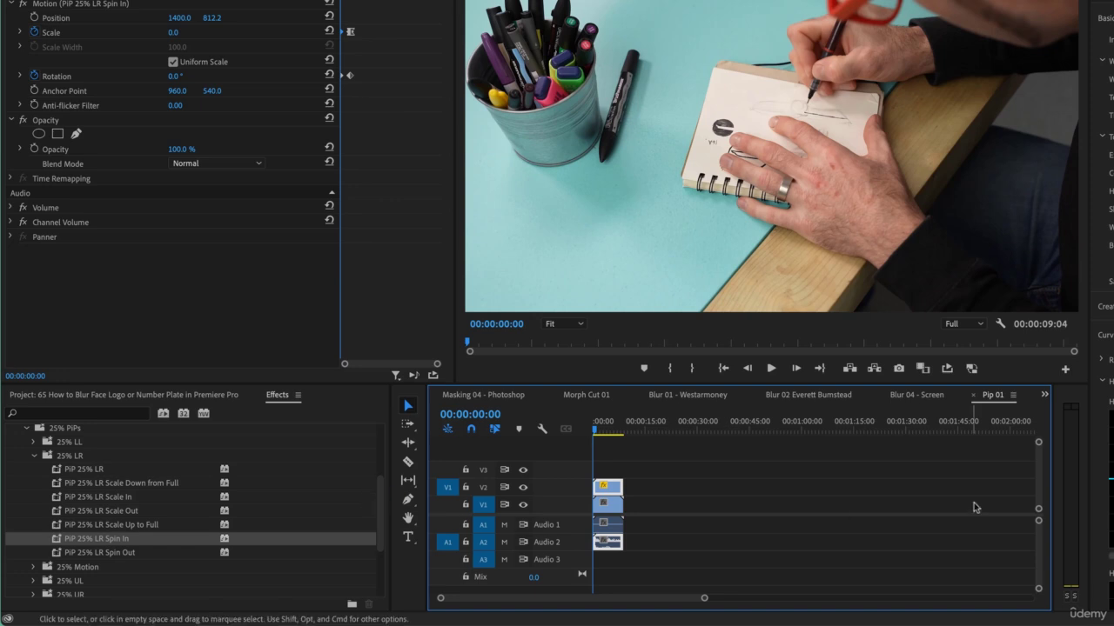
key(space)
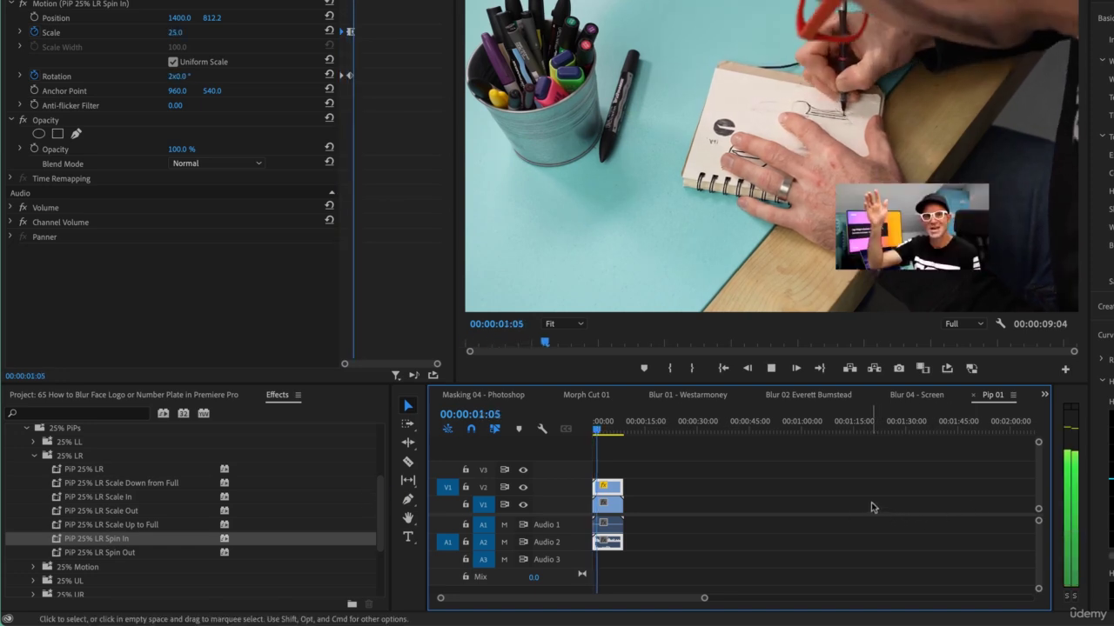
key(space)
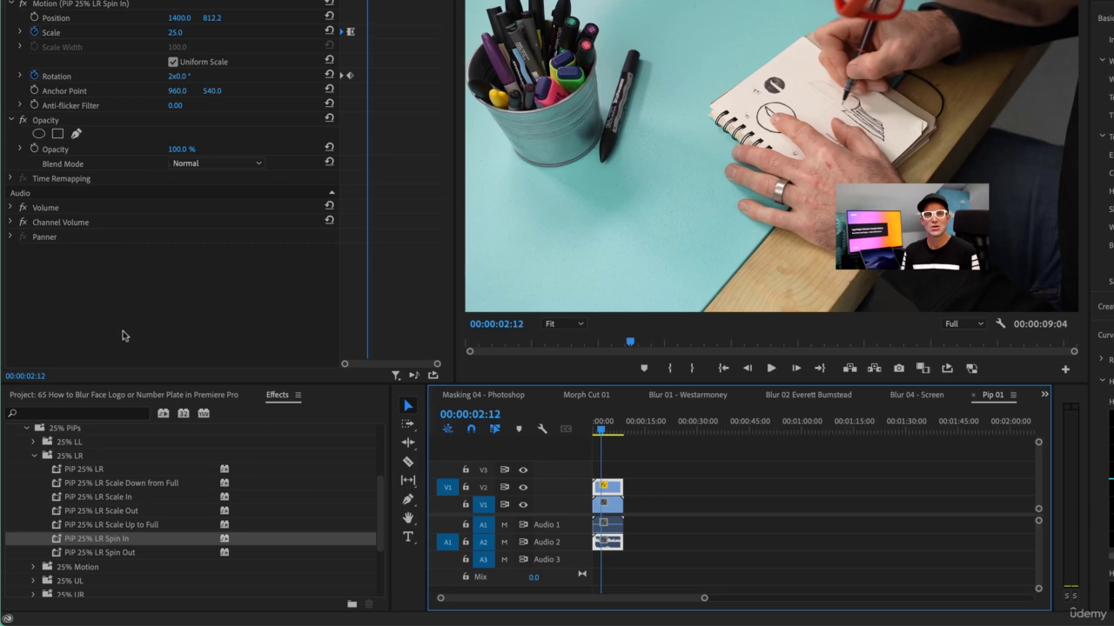
click(595, 431)
key(space)
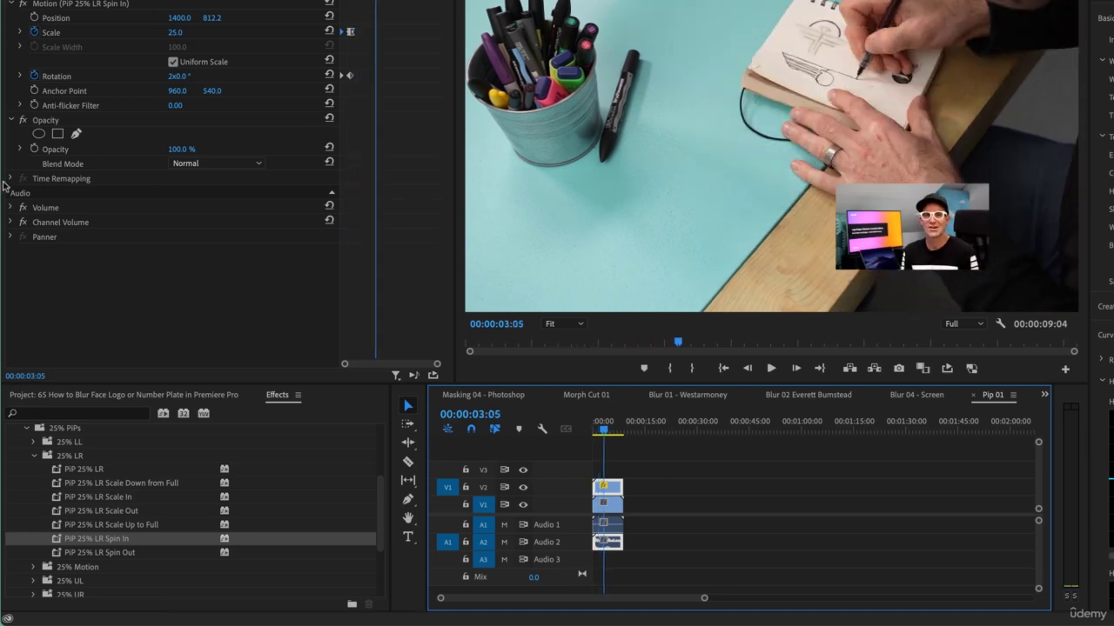
Add an elliptical opacity mask to the Morph Cut 01.mp4 clip, centred on the presenter's face, with a mask expansion of 177.
click(38, 136)
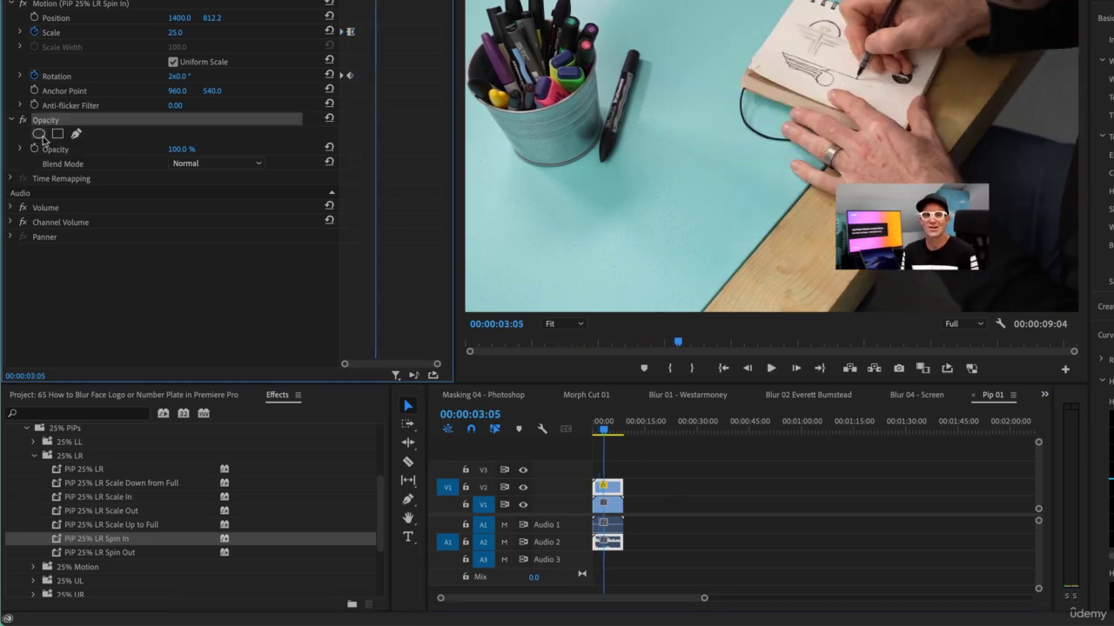
click(38, 135)
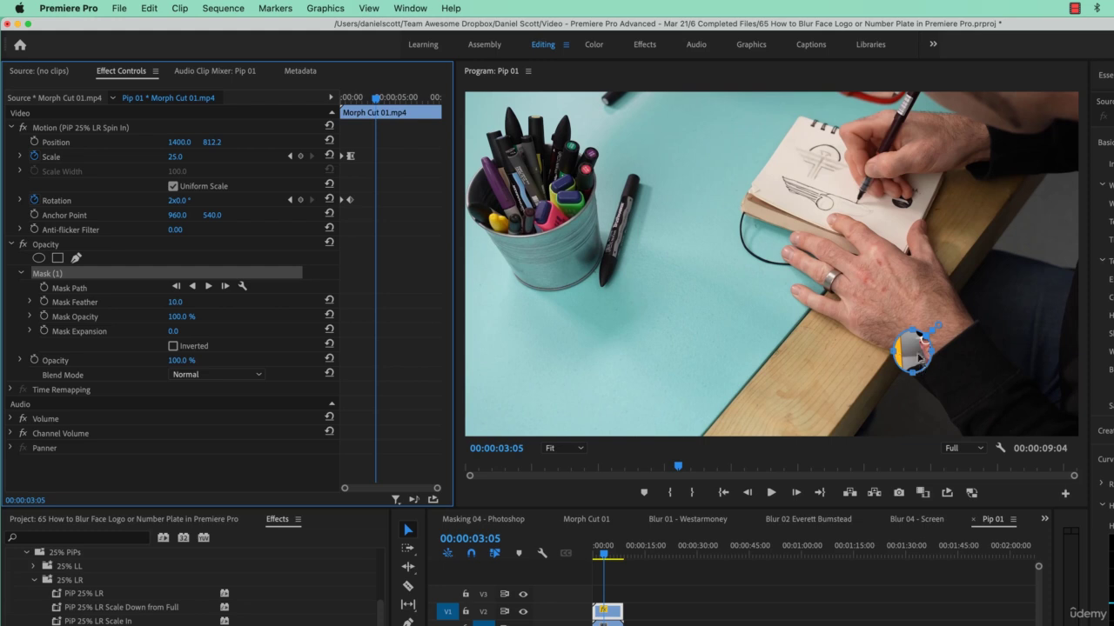
click(937, 355)
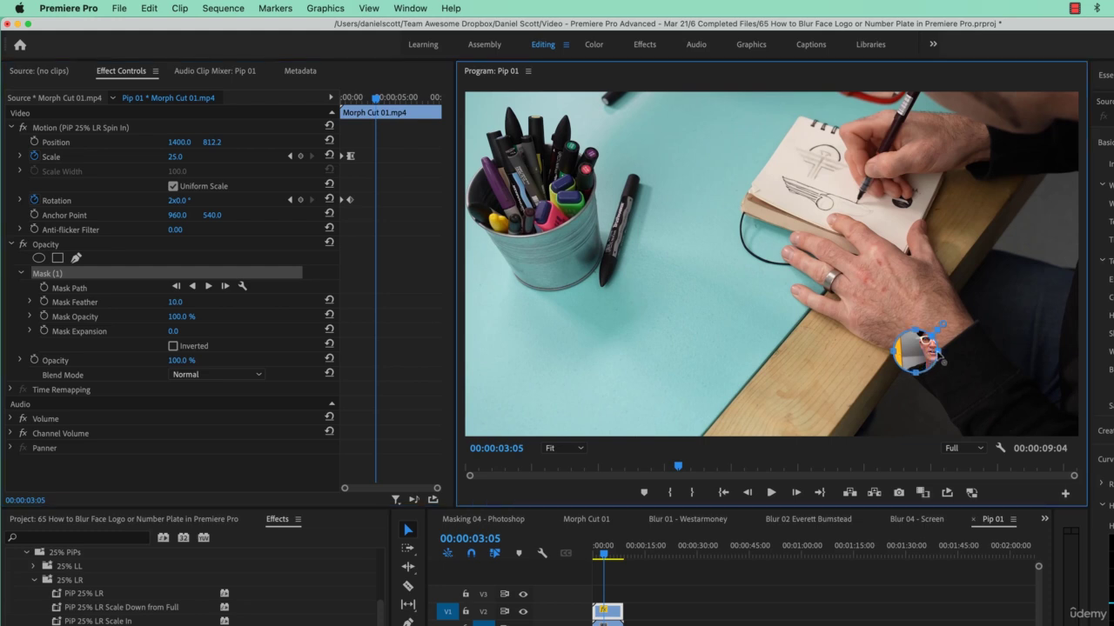
drag(913, 353, 931, 345)
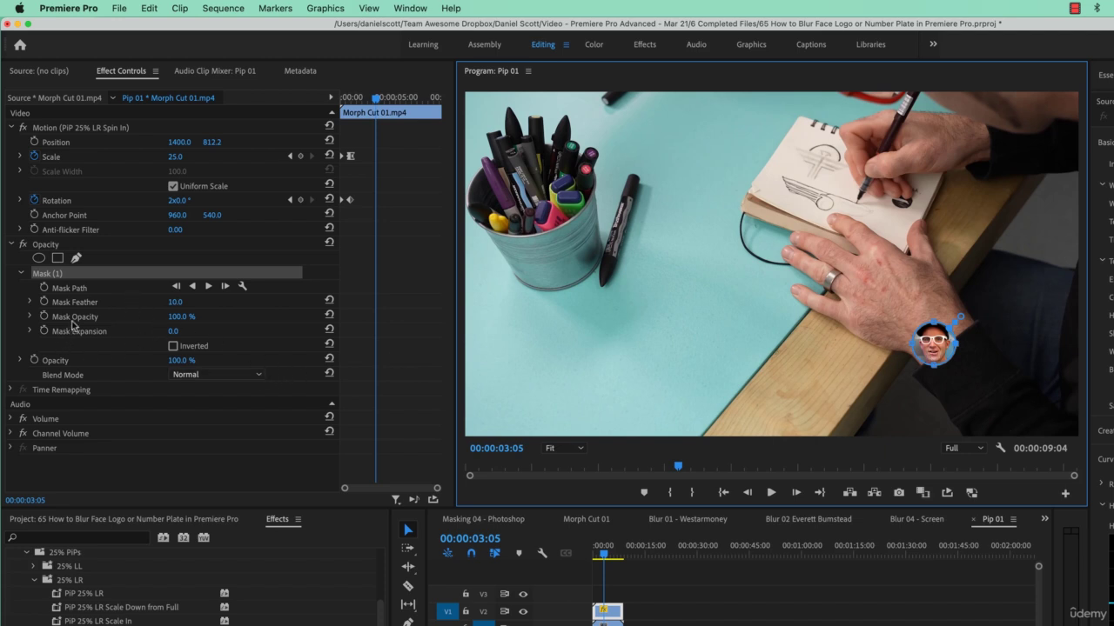
drag(173, 331, 348, 328)
drag(934, 343, 933, 349)
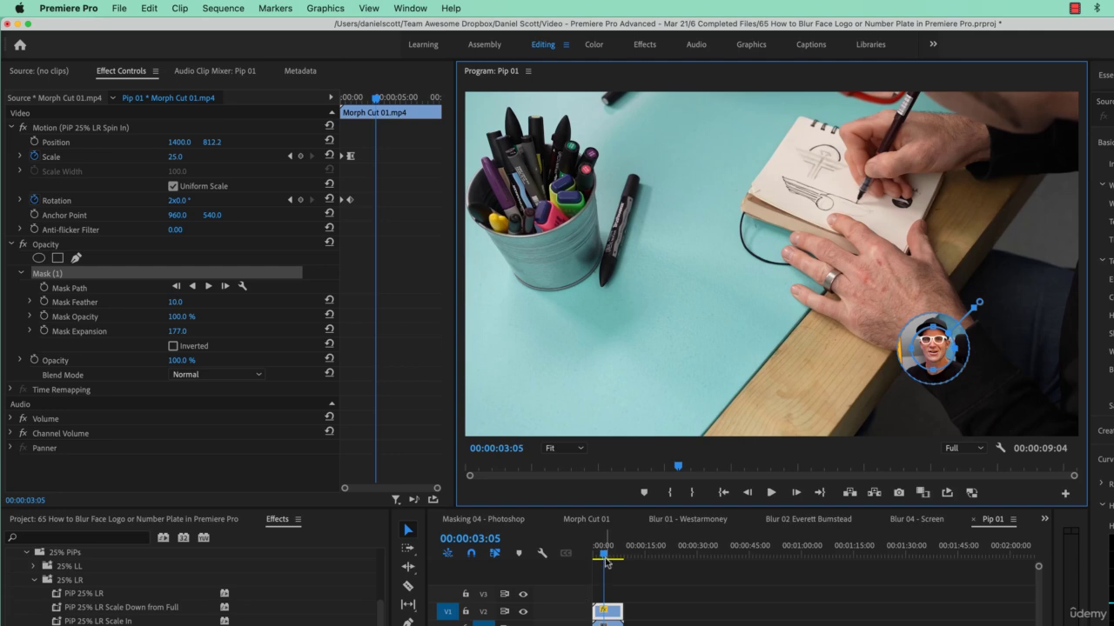
Play the sequence from the start for about two seconds to check the circular inset spinning in.
drag(605, 555, 525, 562)
key(space)
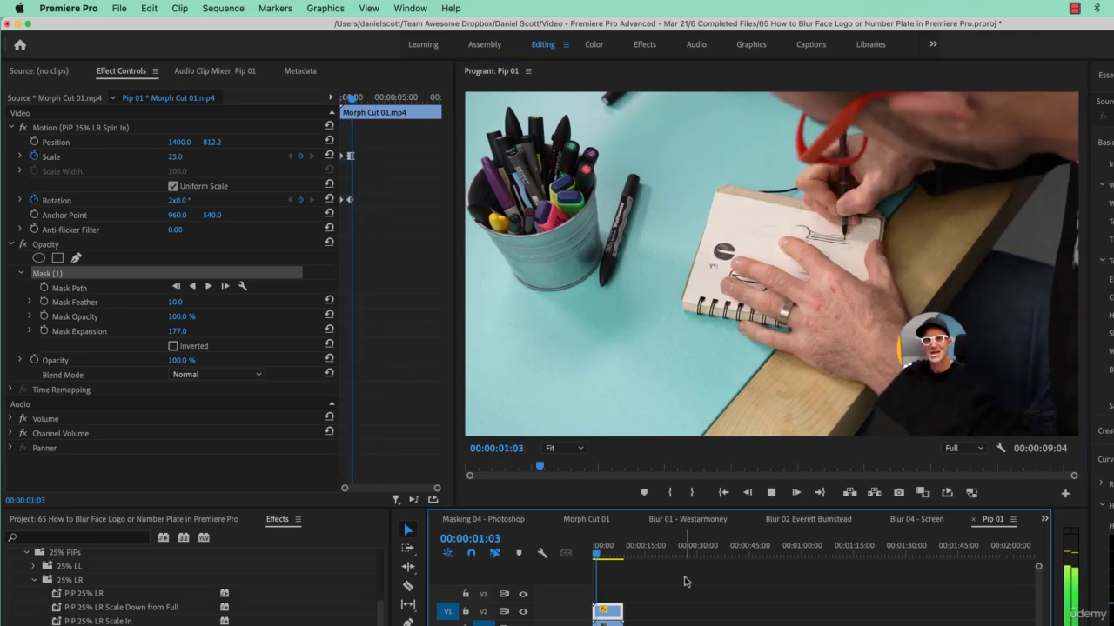
key(space)
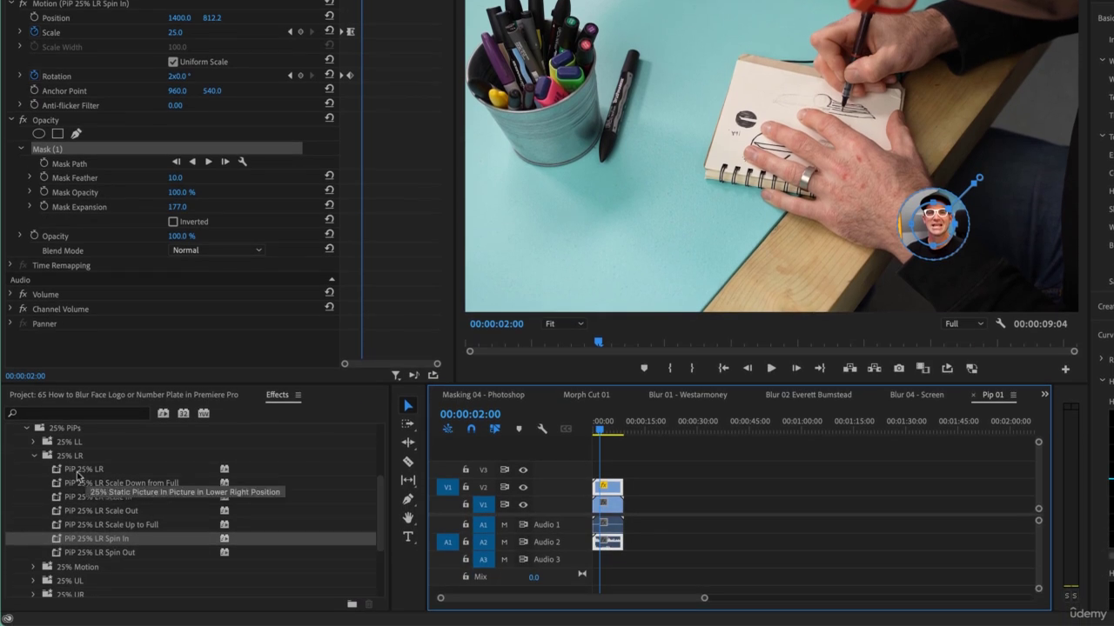
Apply the static PiP 25% LR preset to the masked Morph Cut 01.mp4 clip and play from the start.
drag(77, 472, 614, 488)
drag(602, 429, 573, 430)
key(space)
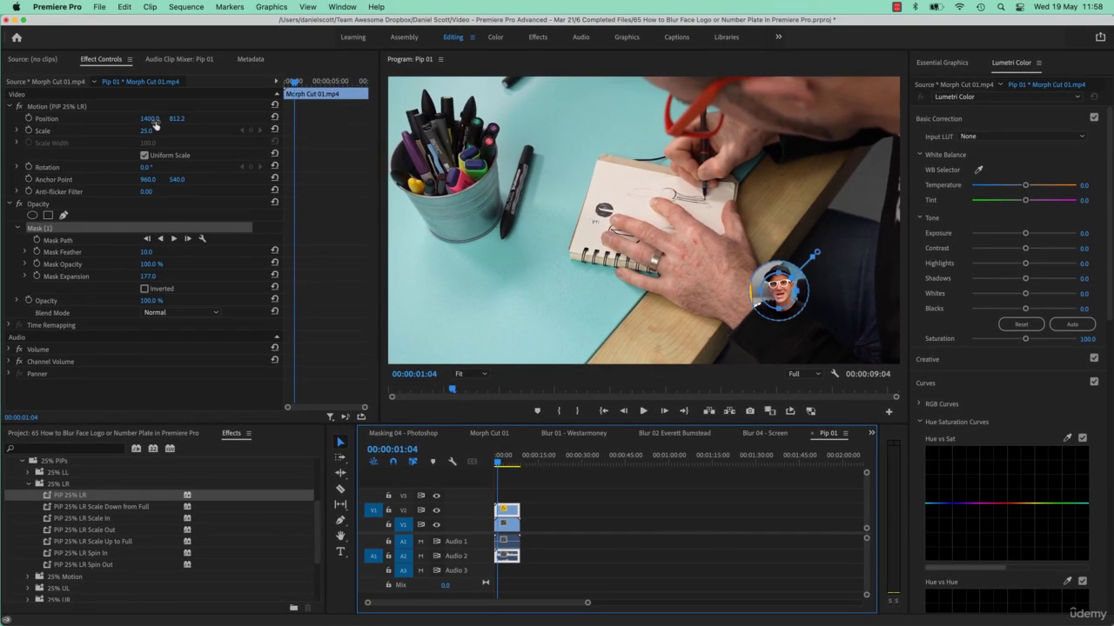
Set the circular inset's position to 1664.0, 904.2 and play the sequence from the start.
drag(155, 123, 259, 119)
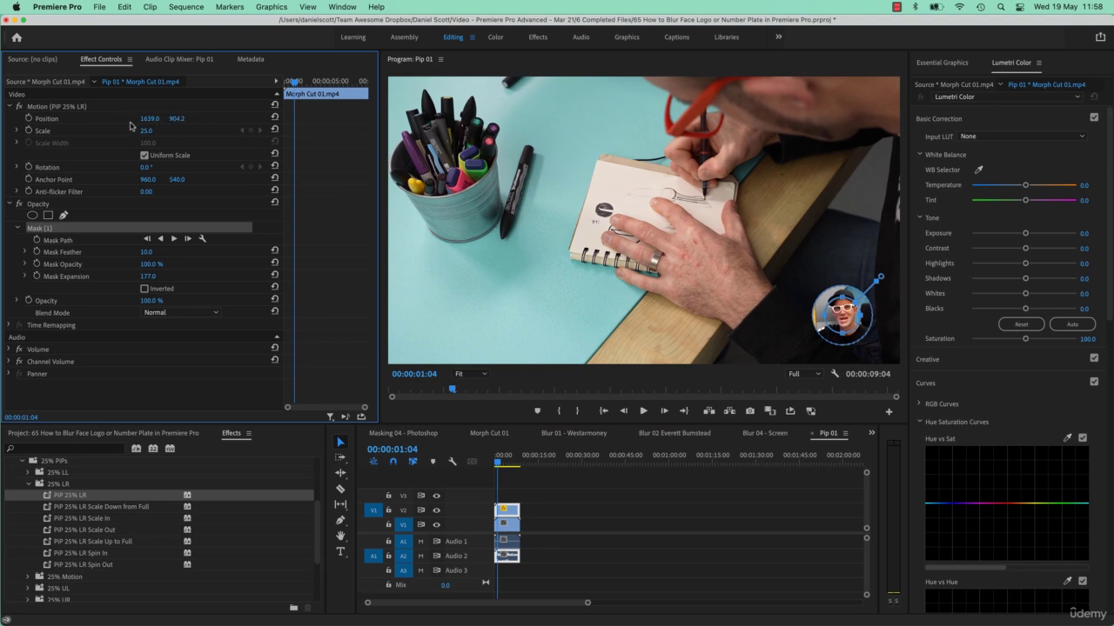
drag(152, 119, 161, 118)
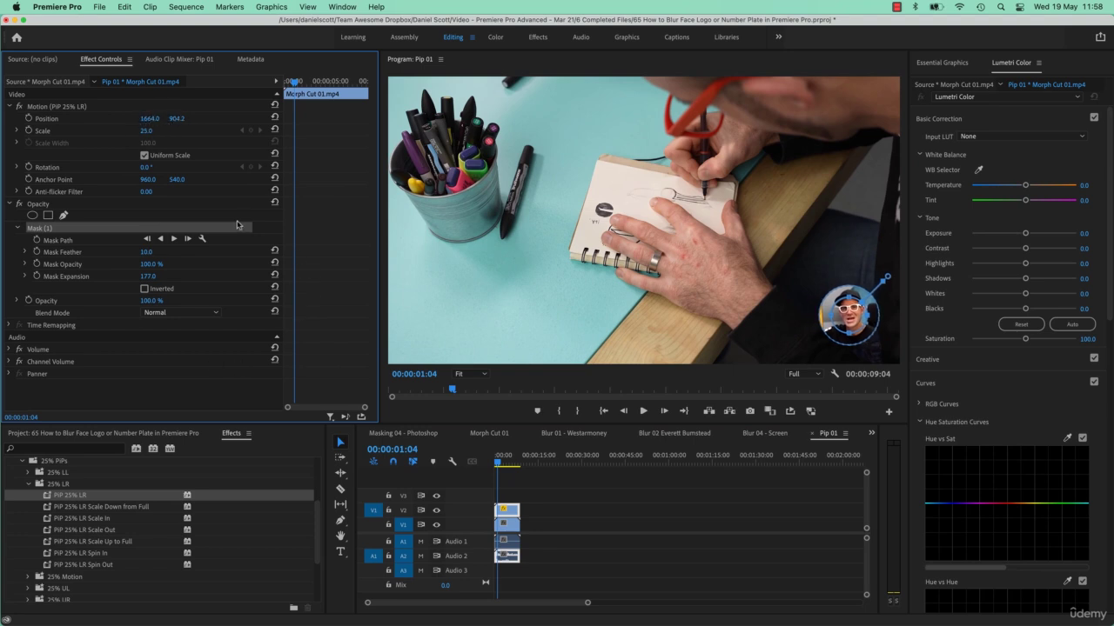
drag(506, 457, 462, 471)
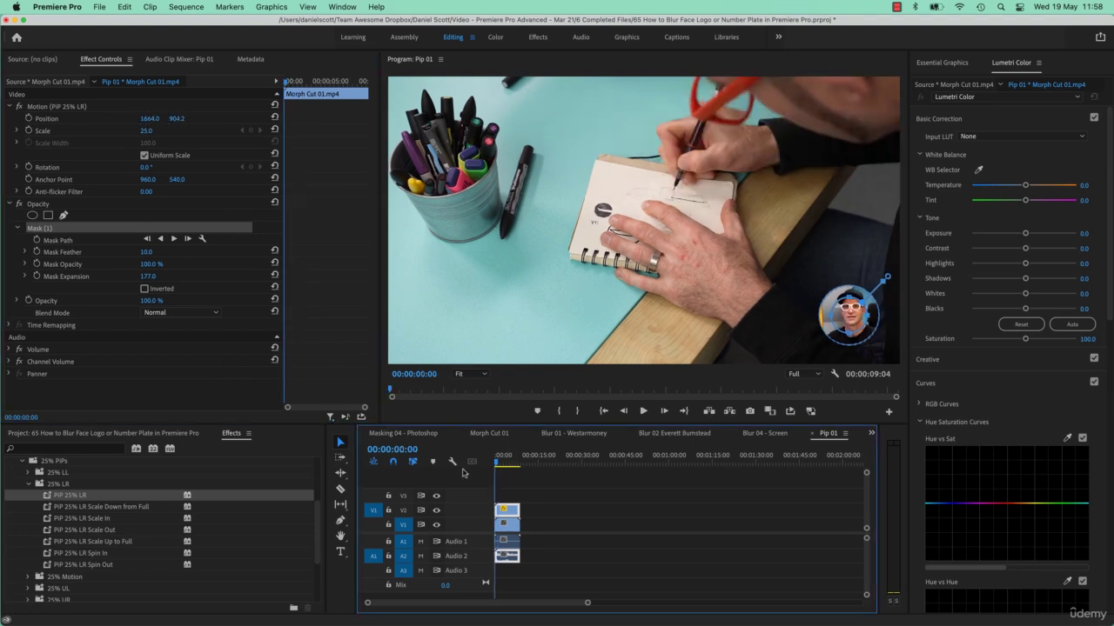
key(space)
key(space)
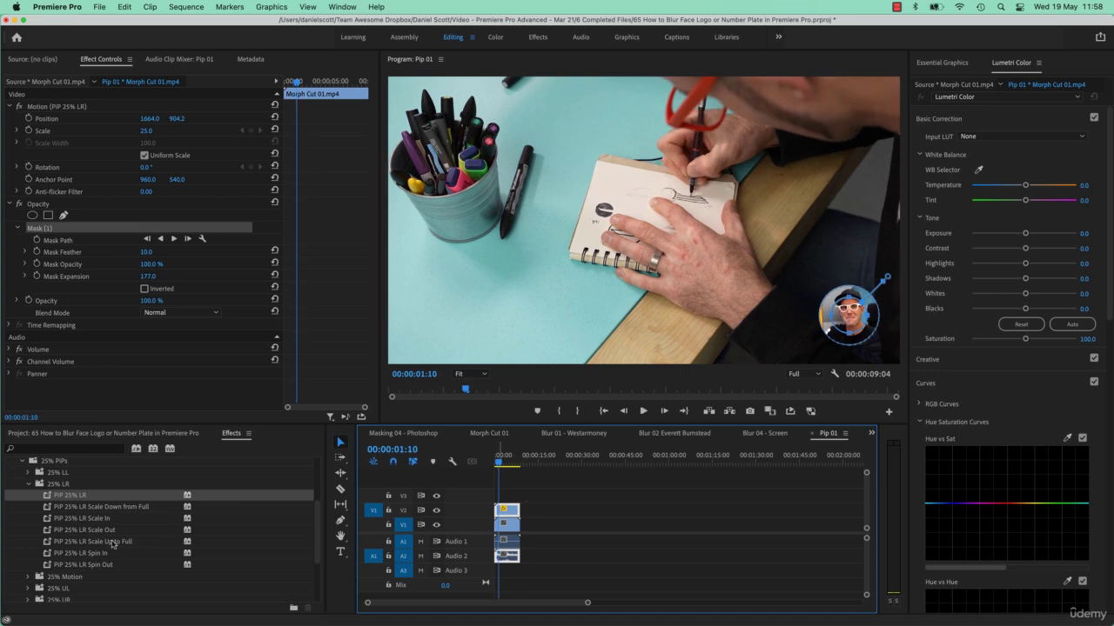
scroll(58, 509, up, 2)
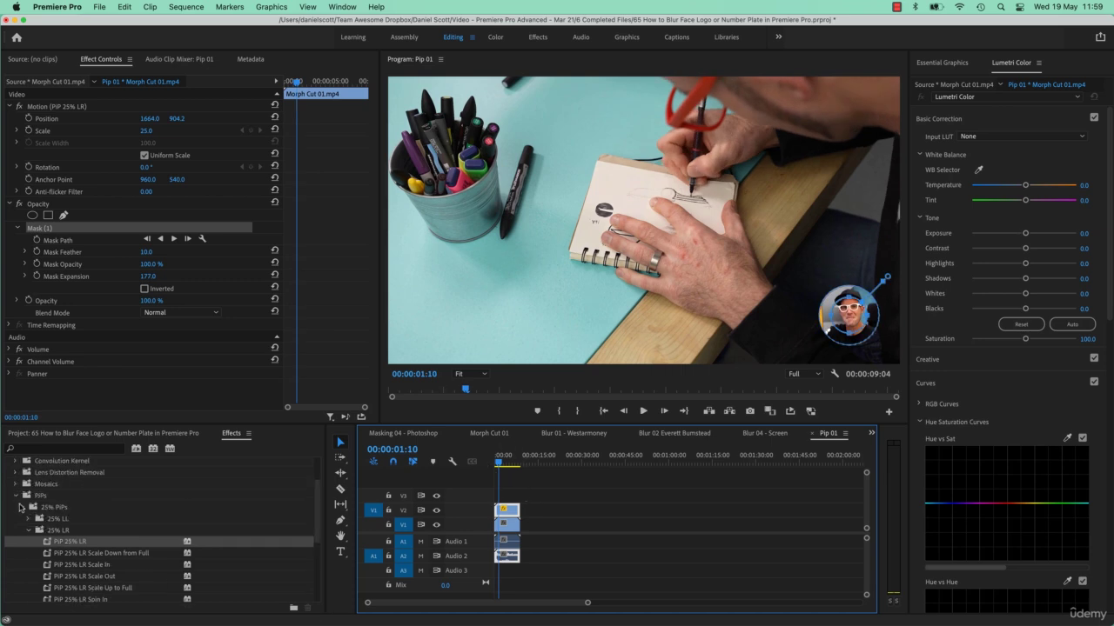
scroll(40, 497, up, 2)
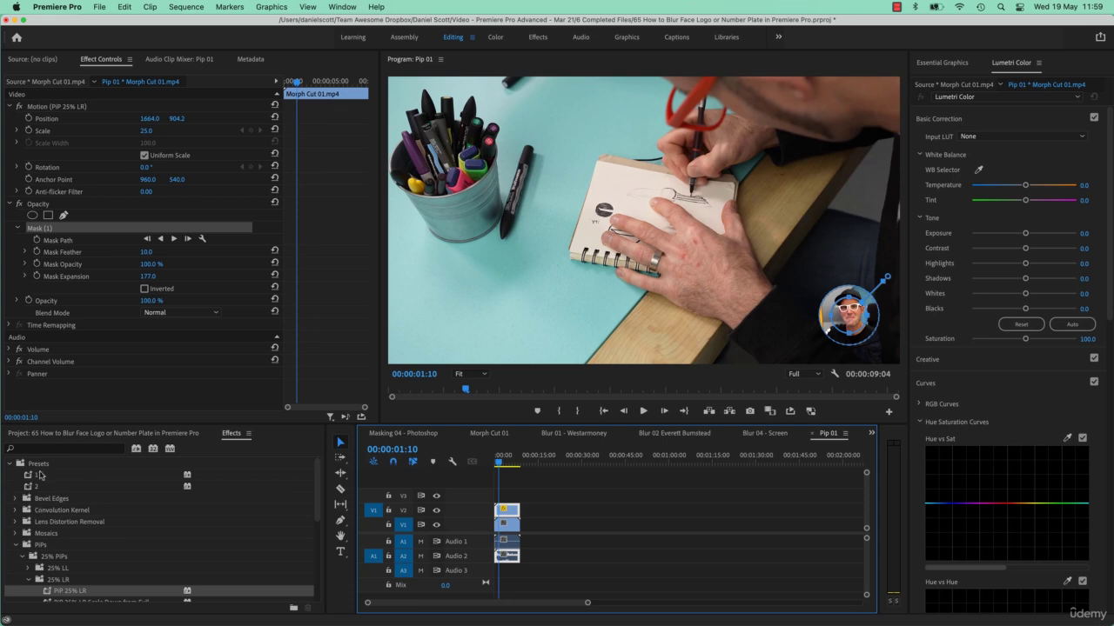
click(35, 468)
click(10, 466)
click(11, 465)
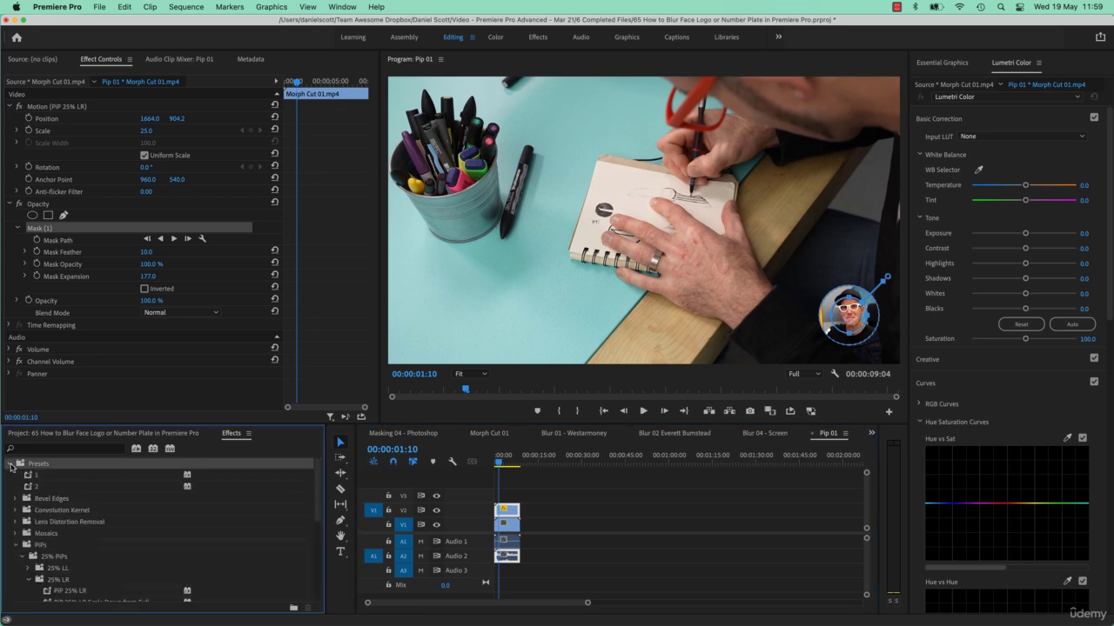
click(124, 391)
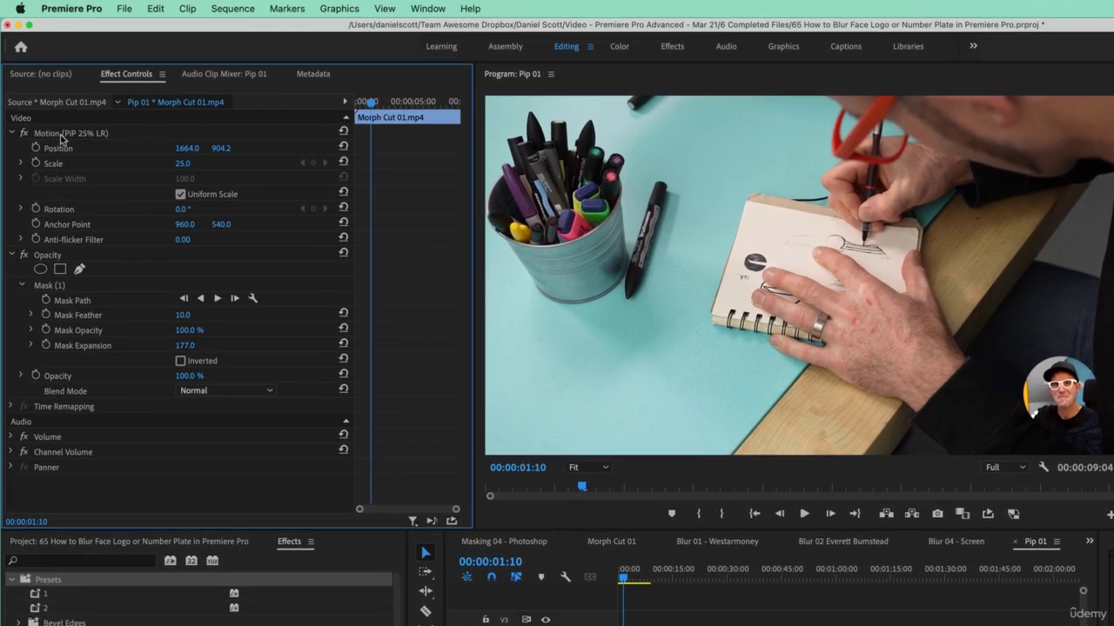
click(61, 135)
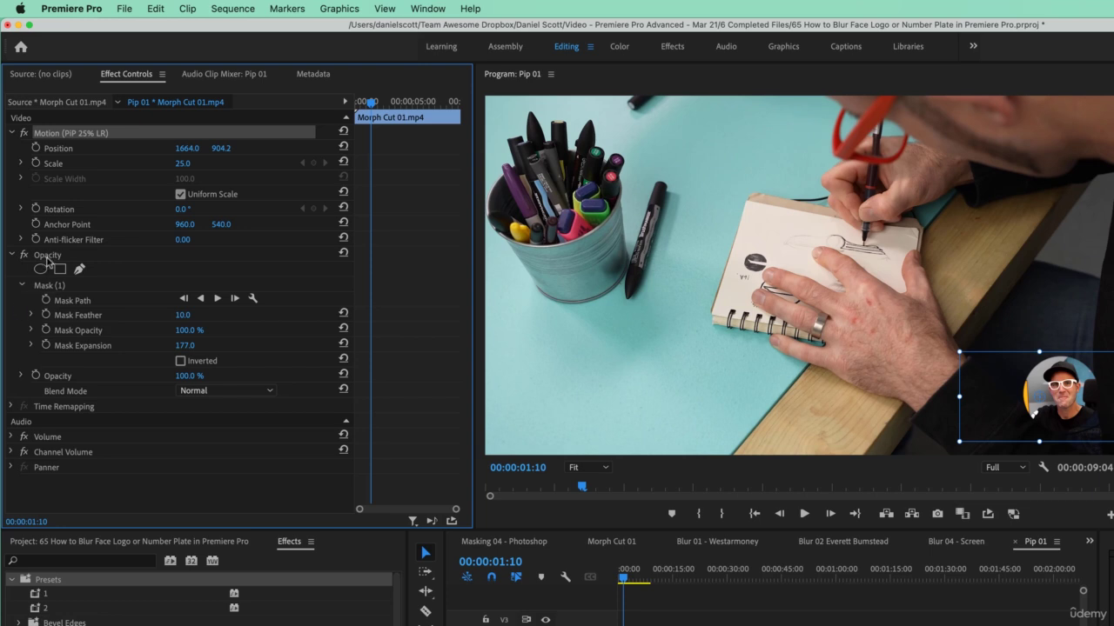
click(58, 255)
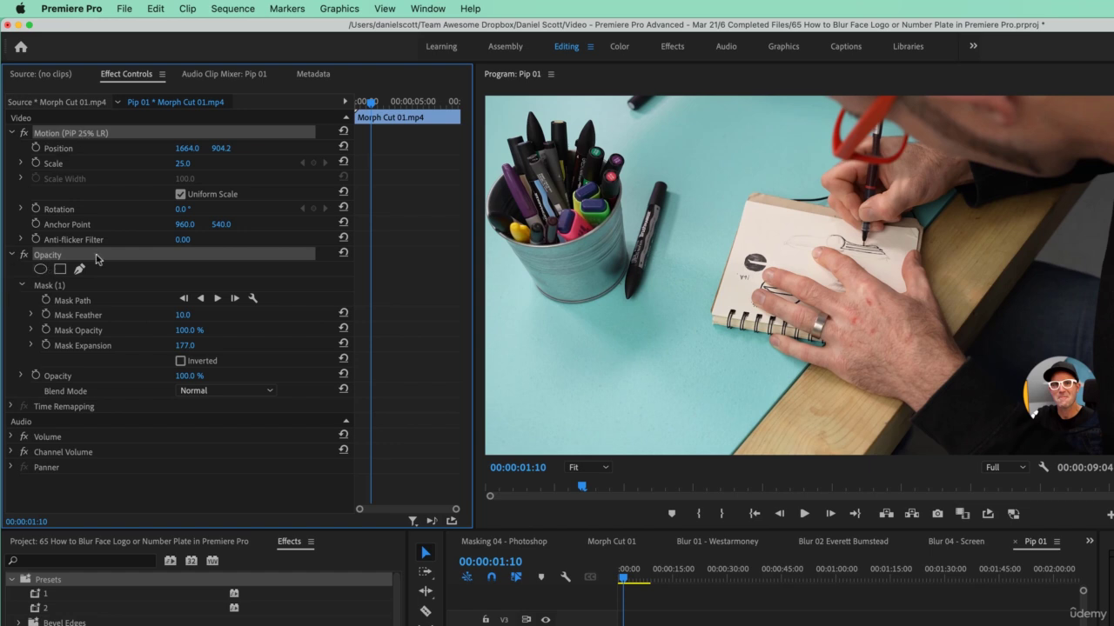
click(73, 152)
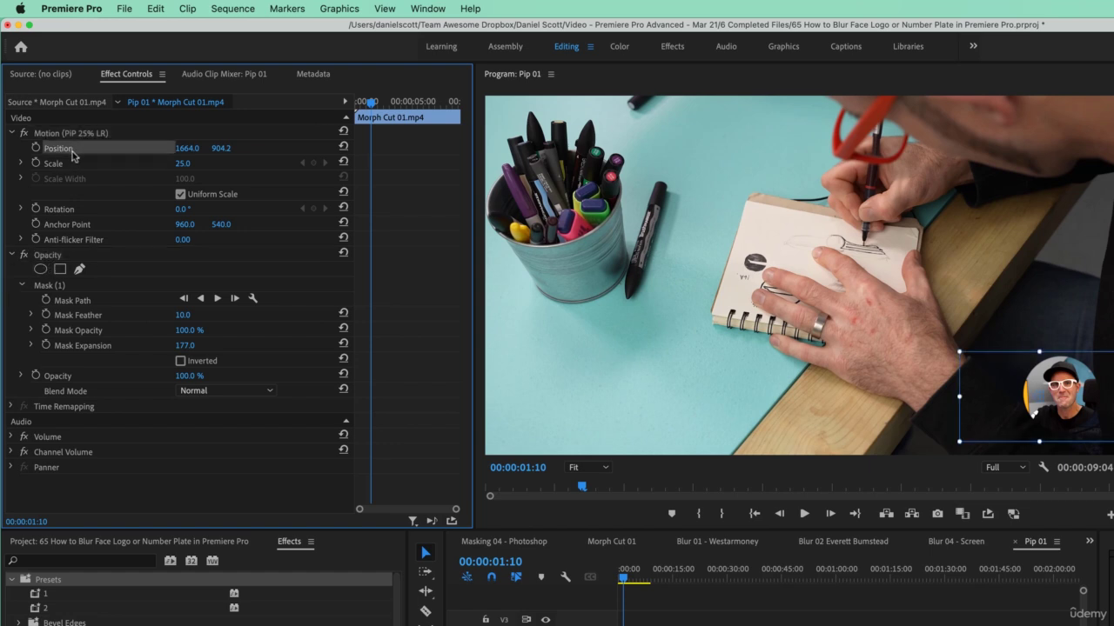
shift+click(60, 164)
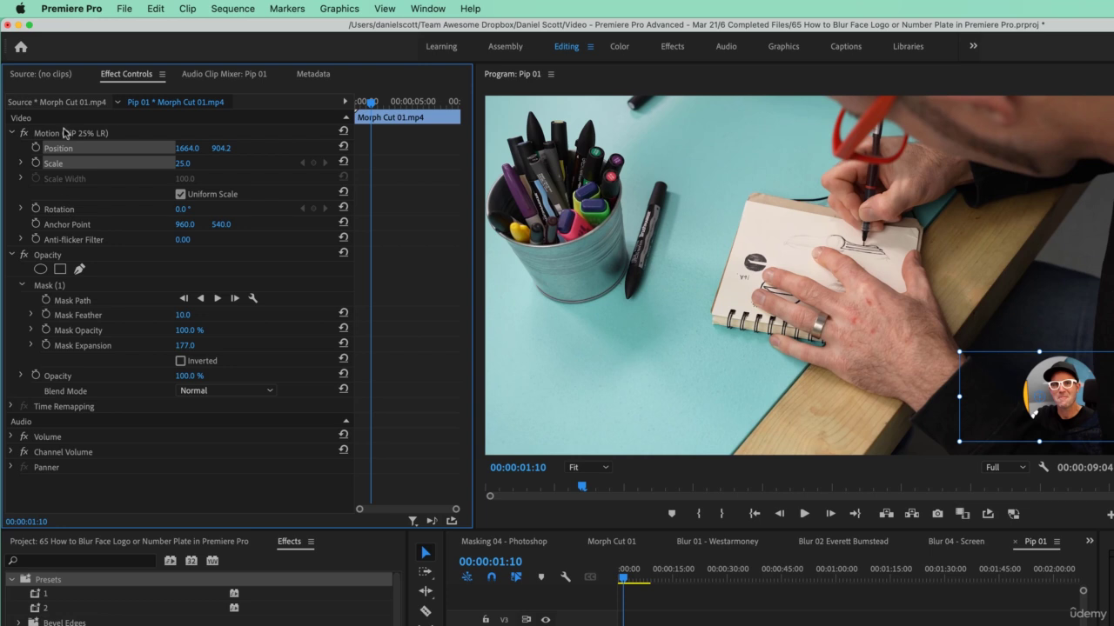
click(63, 133)
super+click(62, 150)
super+click(57, 166)
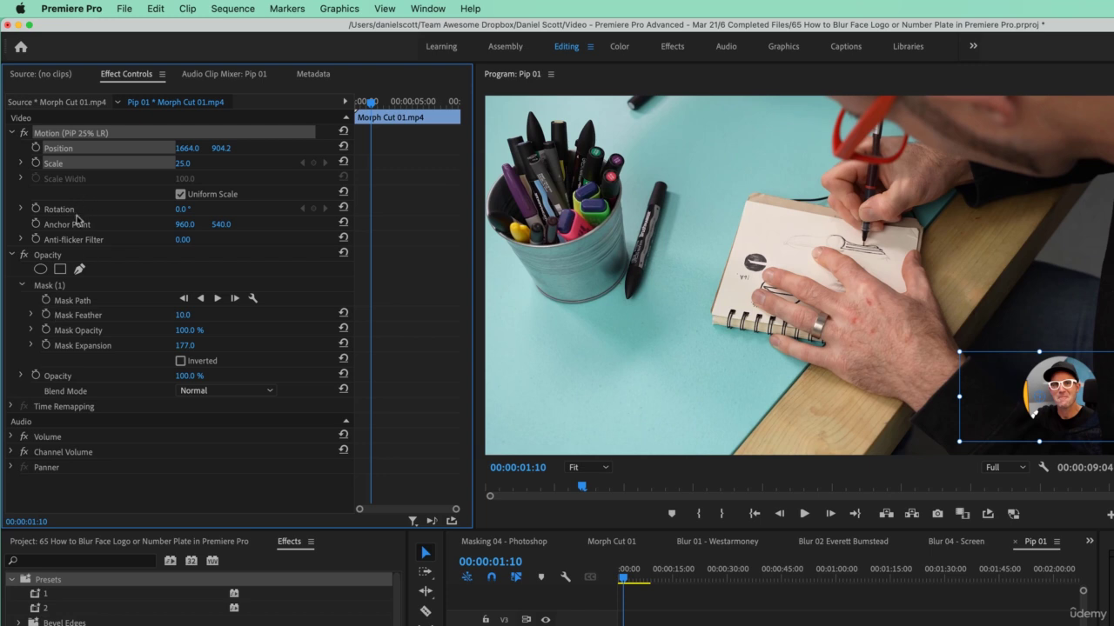
Save the Motion and Opacity settings of the Morph Cut 01.mp4 clip together as a preset named BYOL PiP.
click(56, 133)
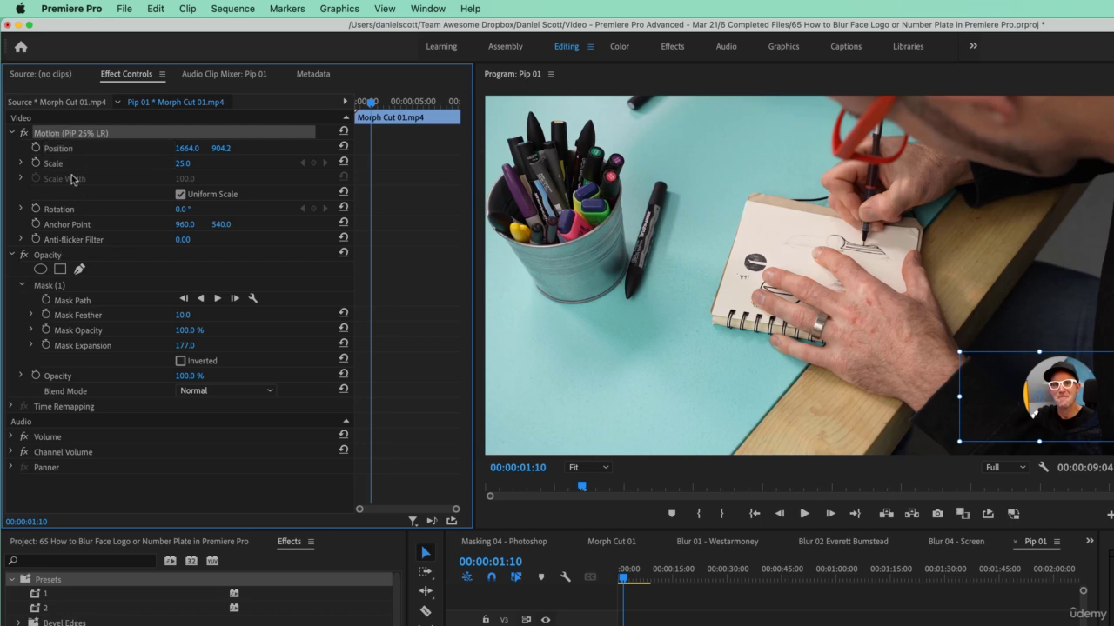
super+click(49, 255)
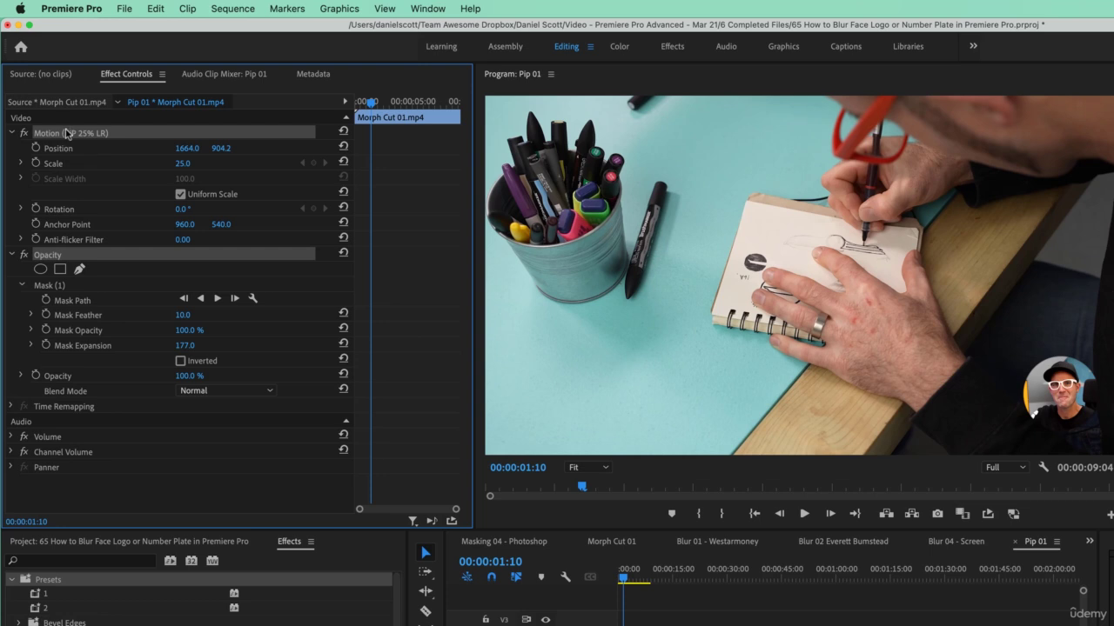
right_click(54, 260)
click(94, 287)
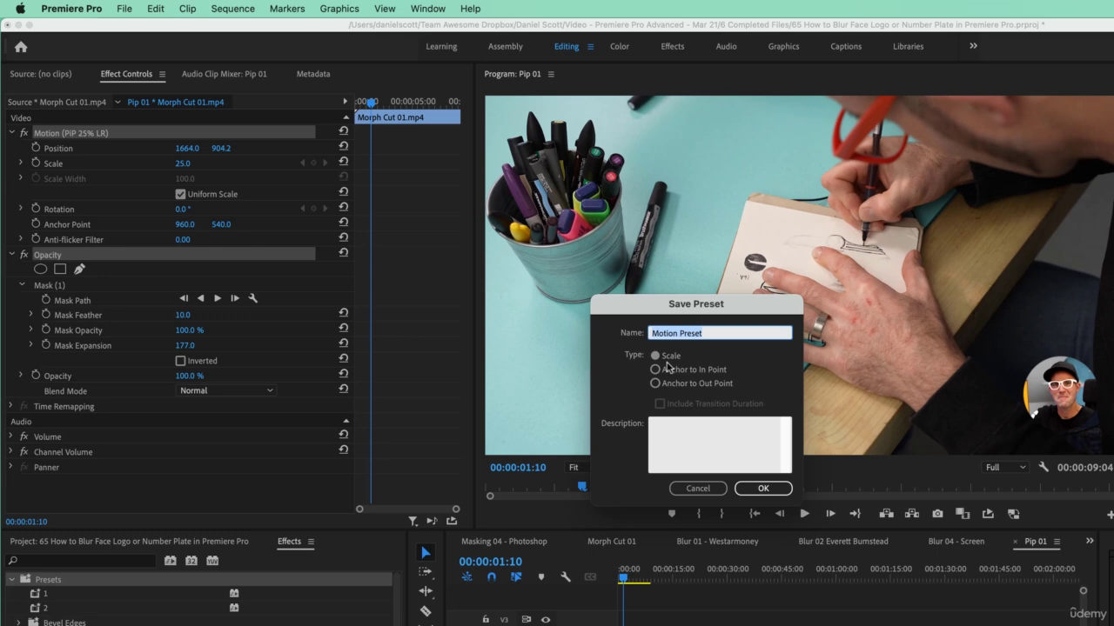
text(BYOL PiP)
click(763, 490)
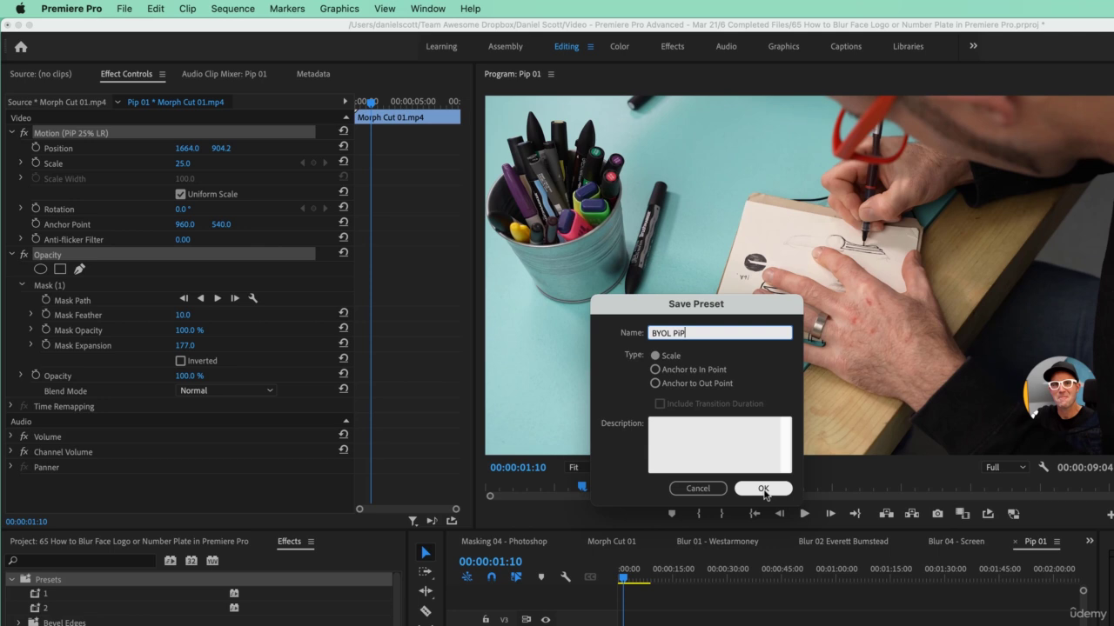
click(764, 489)
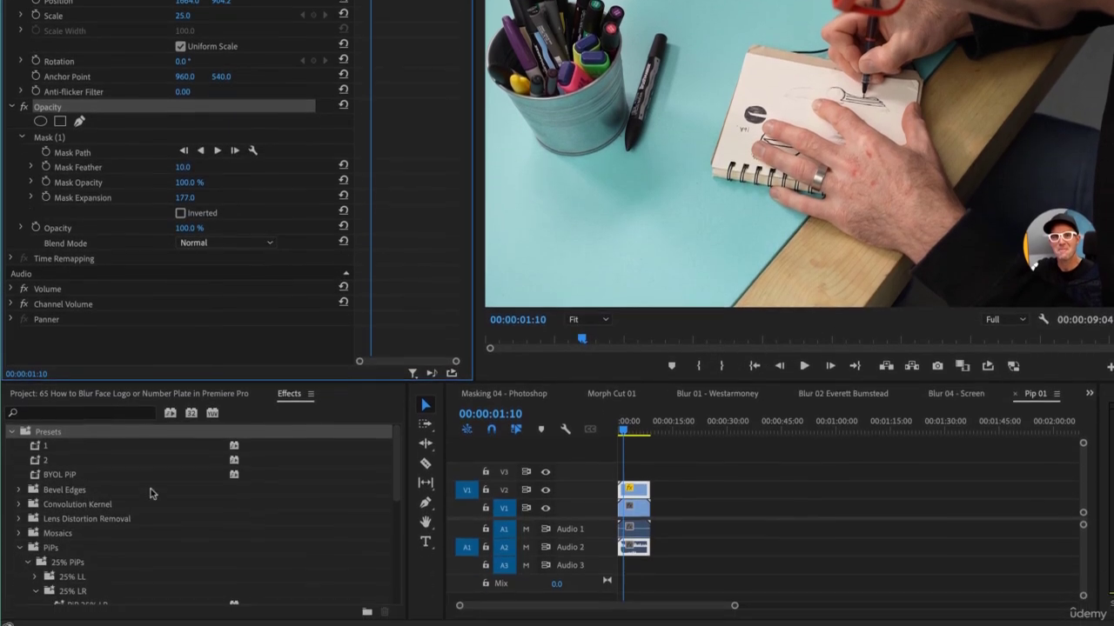
Collapse the Presets folder and search the effects for "byol" to locate the saved preset.
click(59, 588)
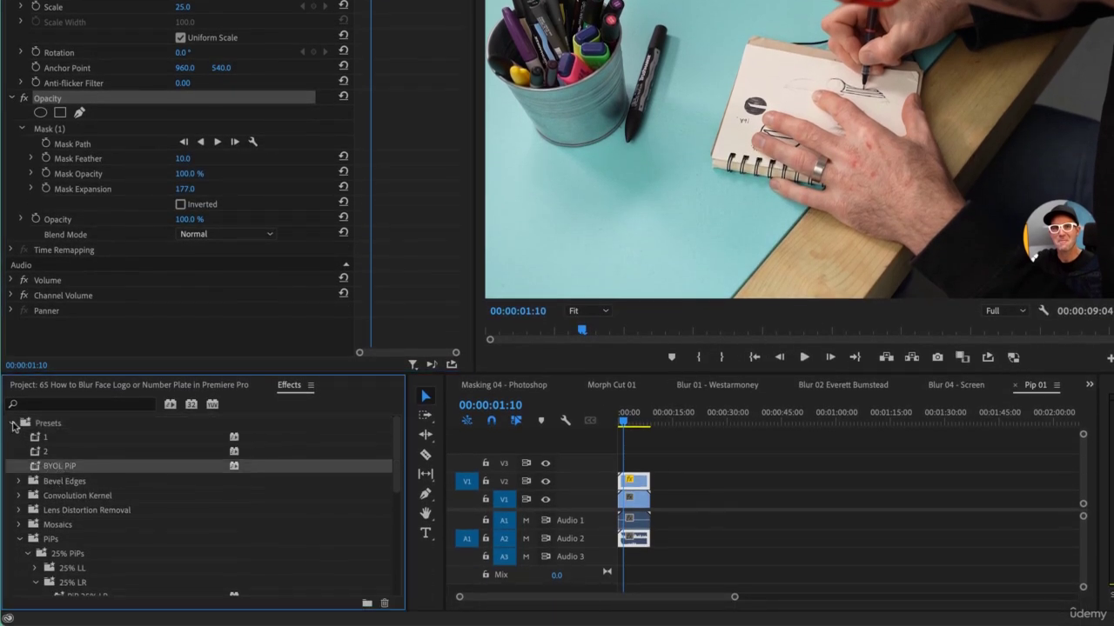
click(13, 424)
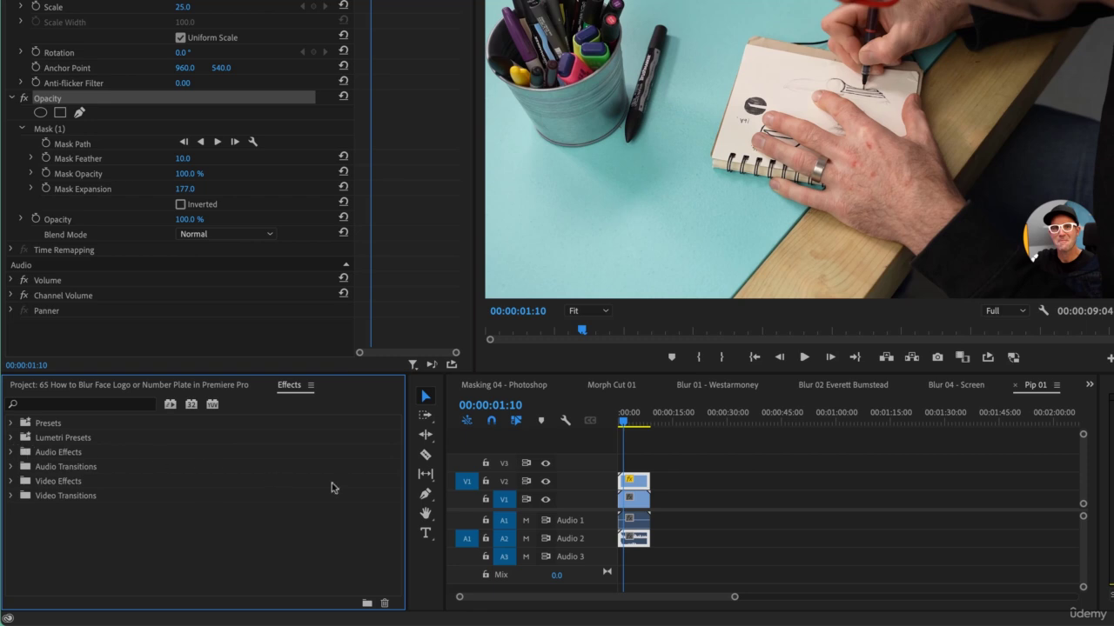
click(142, 407)
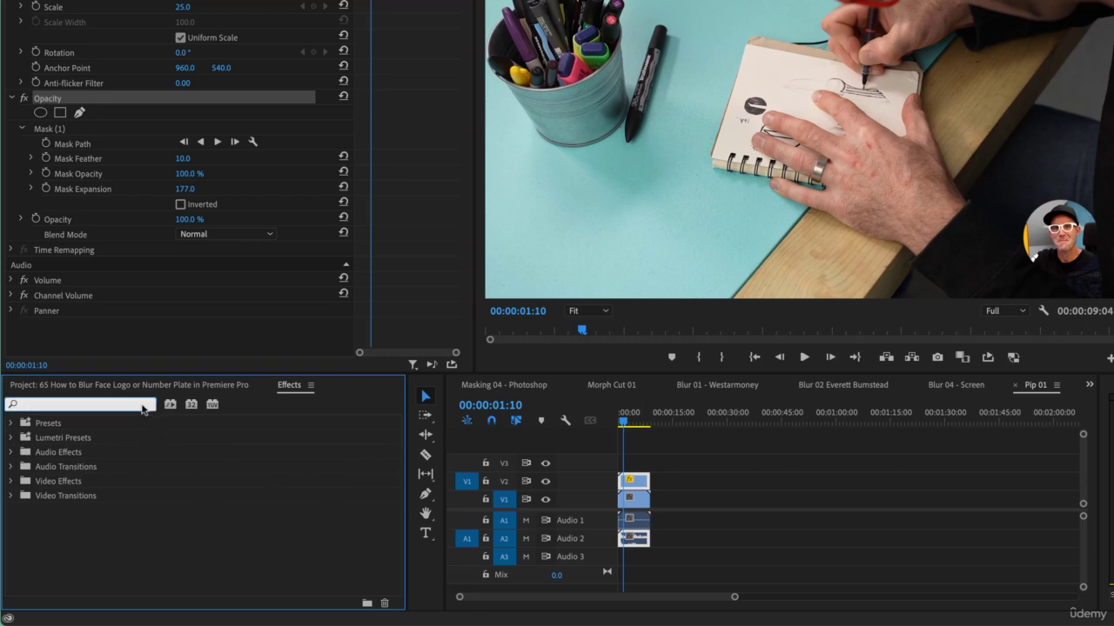
text(byol)
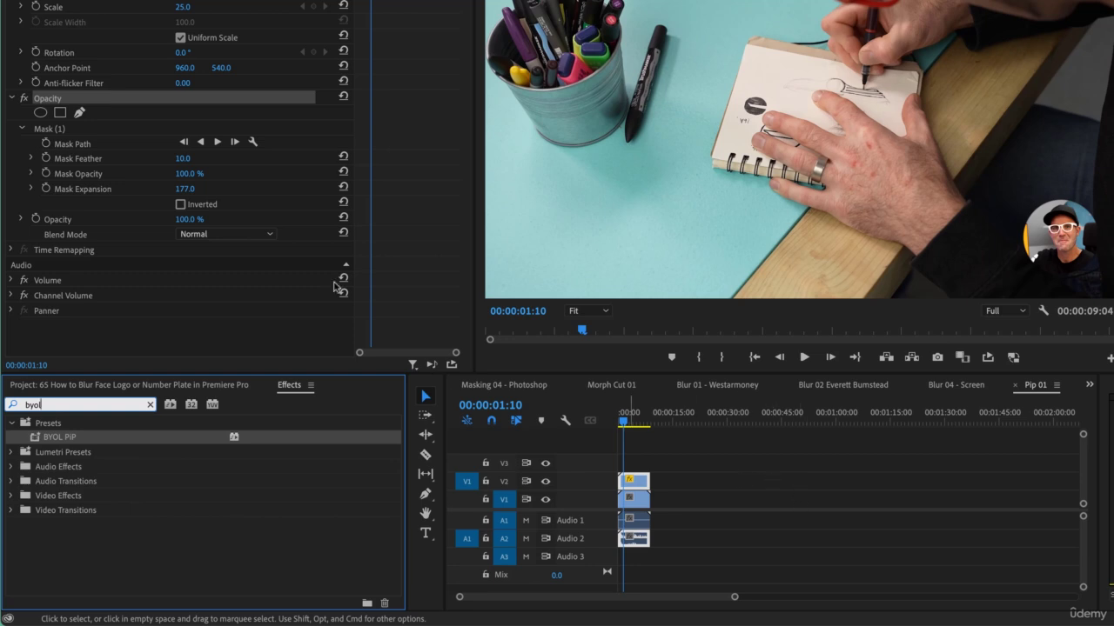
Import Morph Cut 02.mp4 from the Transitions folder in Exercise Files into the project.
click(218, 389)
scroll(87, 520, down, 2)
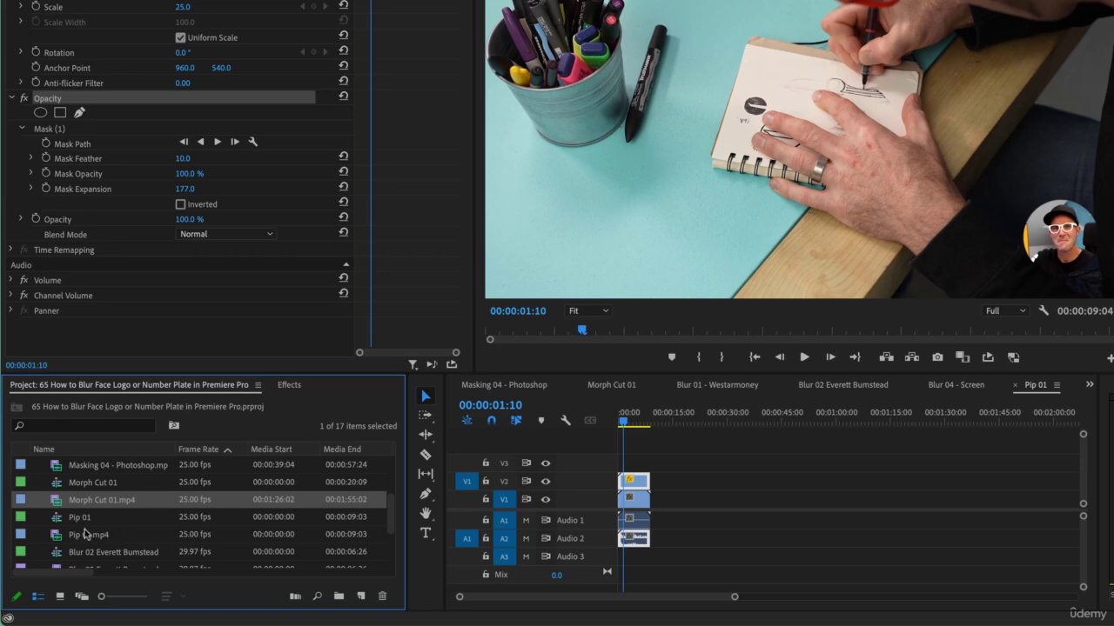
scroll(84, 524, up, 3)
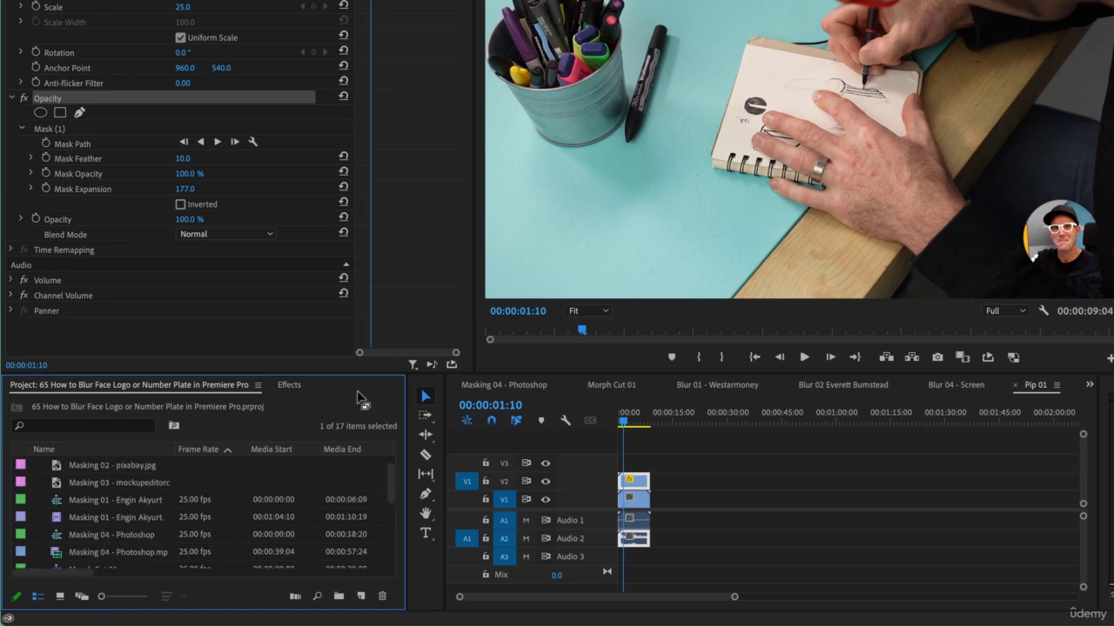
key(super+i)
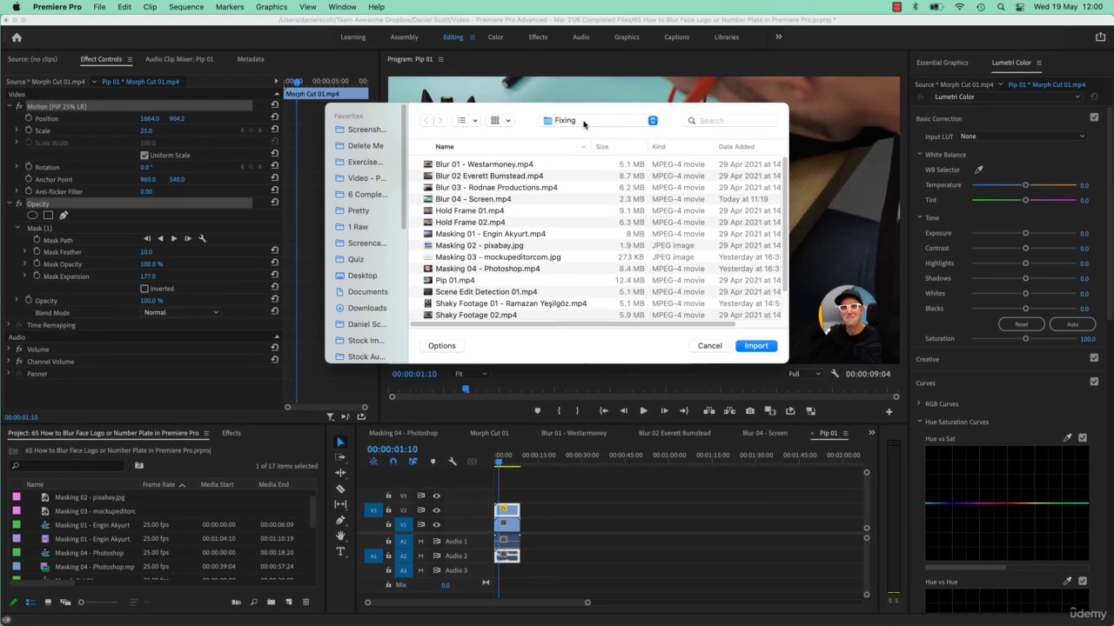
click(730, 1)
click(587, 134)
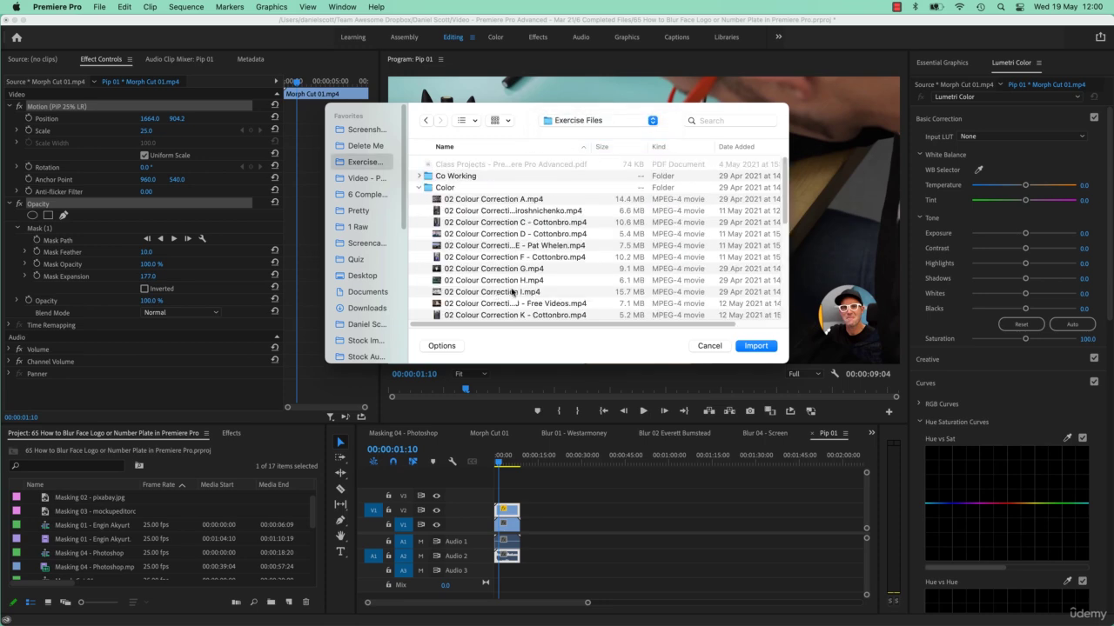
click(426, 190)
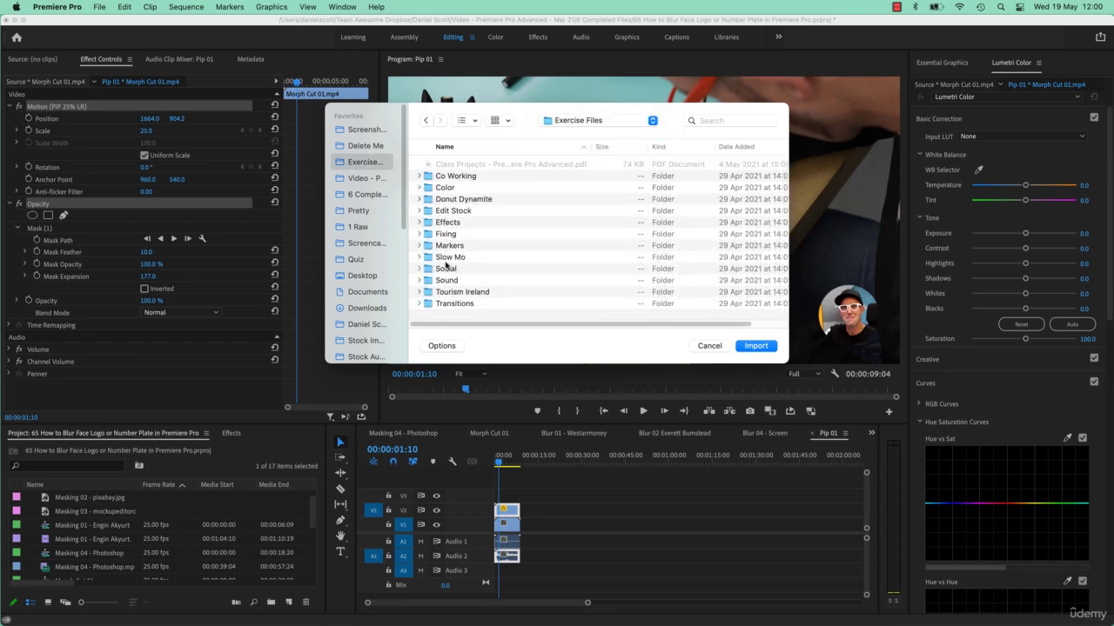
double_click(459, 305)
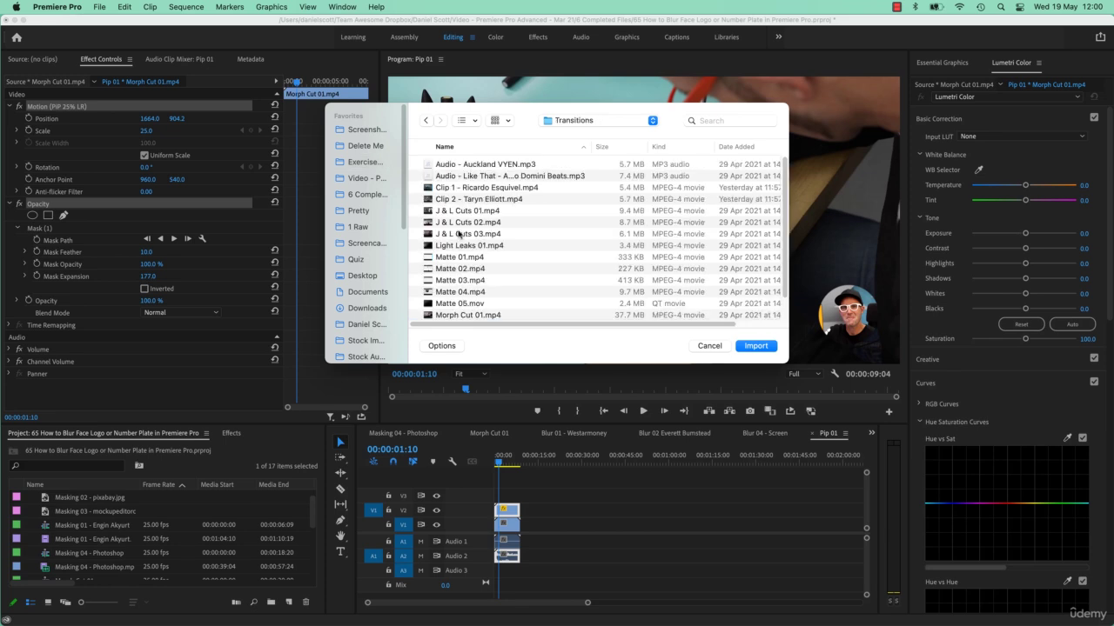
scroll(474, 309, down, 1)
click(475, 314)
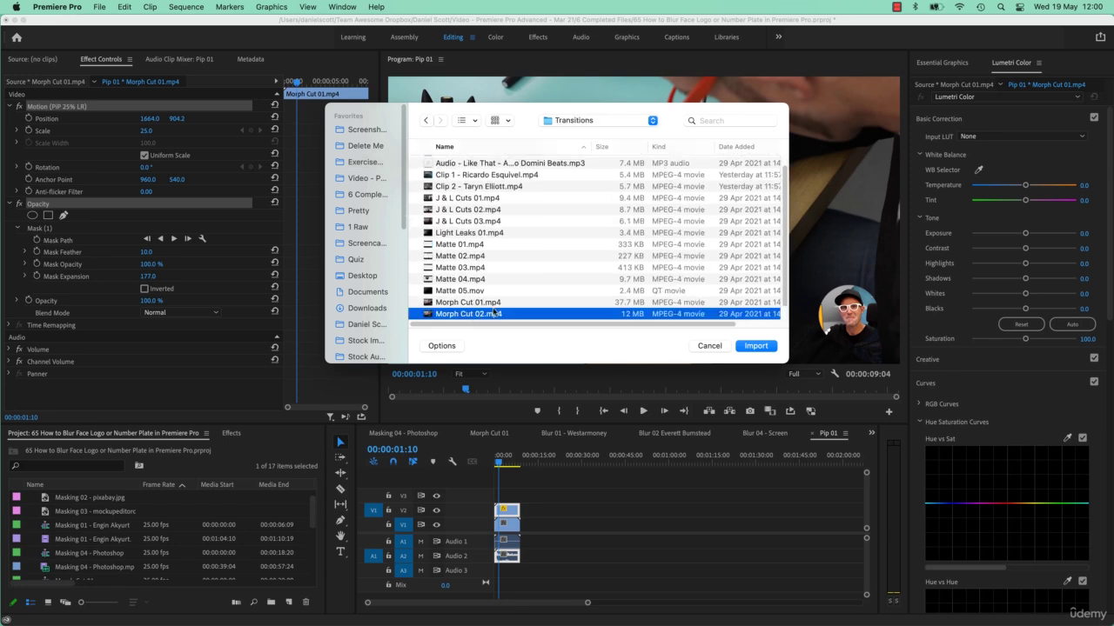
click(756, 346)
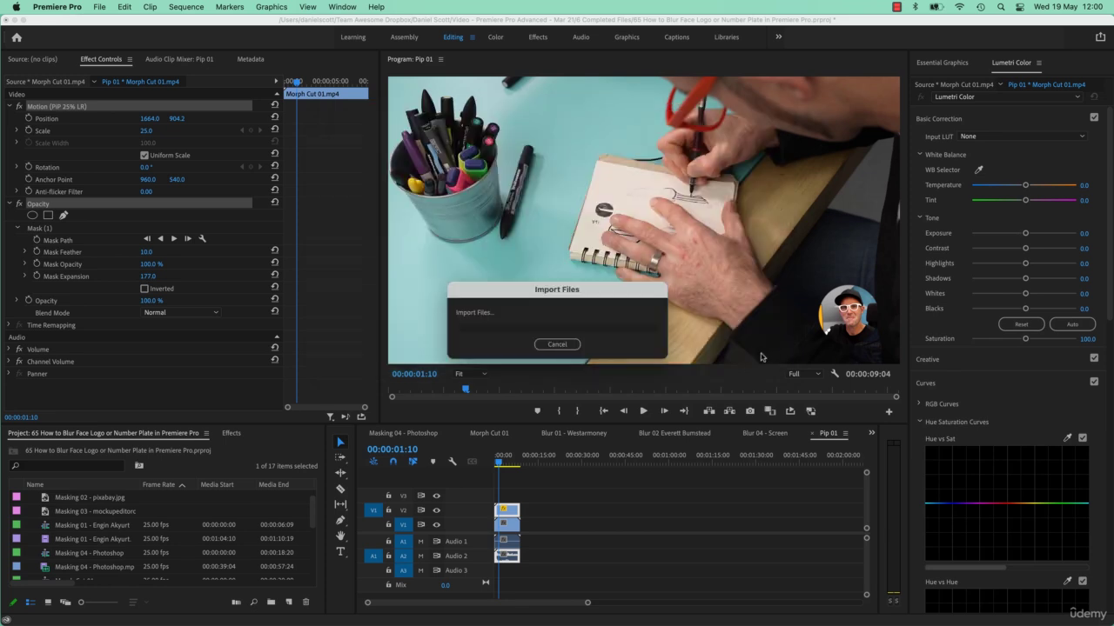
Place two separate copies of Morph Cut 02.mp4 on track V1 after the existing clips and move the playhead to 00:00:22:00.
drag(45, 570, 591, 524)
click(571, 526)
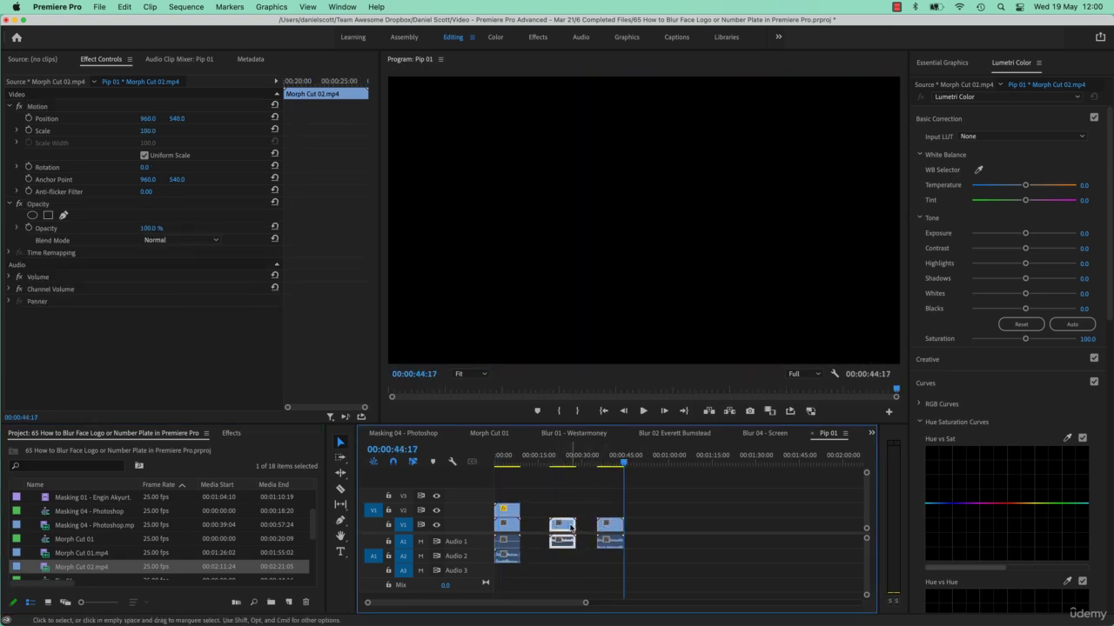
click(557, 460)
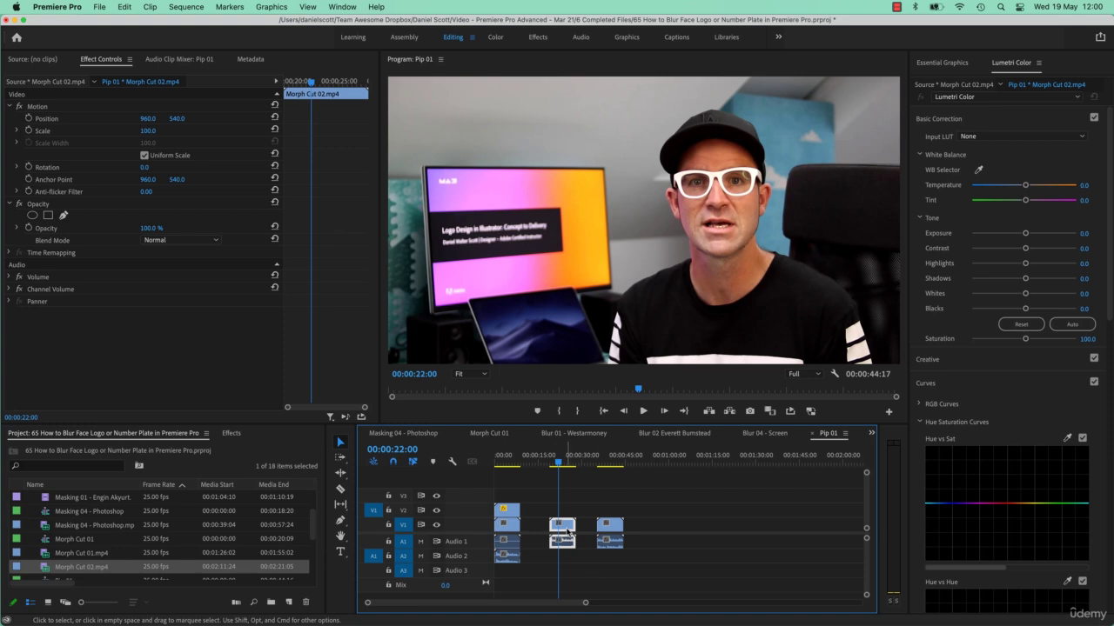
Apply the BYOL PiP preset to the first Morph Cut 02.mp4 clip and scrub through it to check the inset.
click(230, 439)
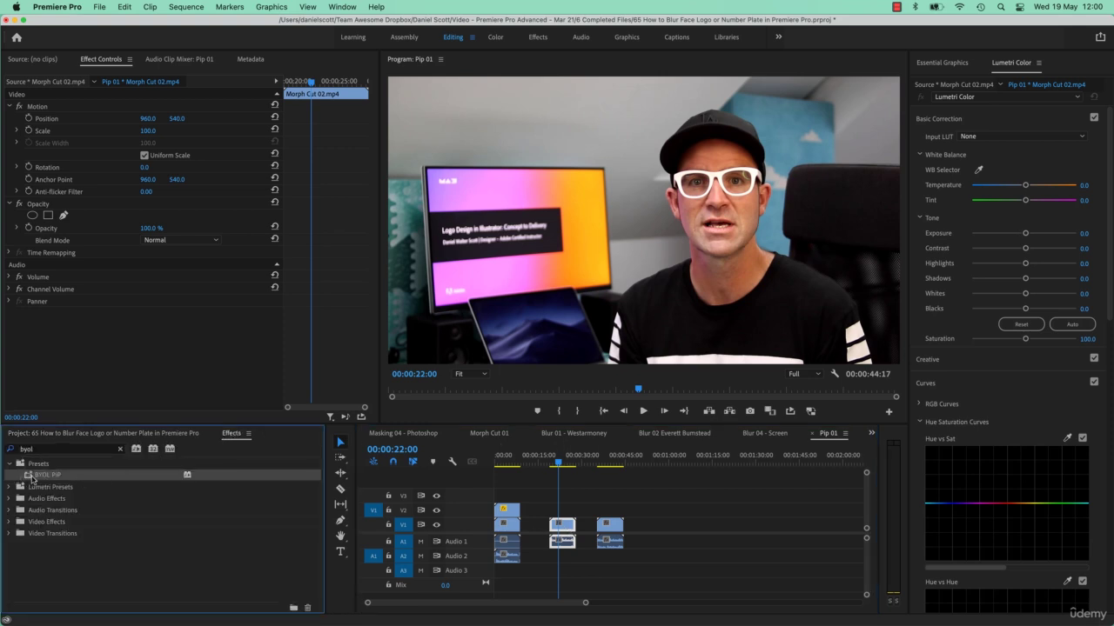
drag(32, 478, 563, 524)
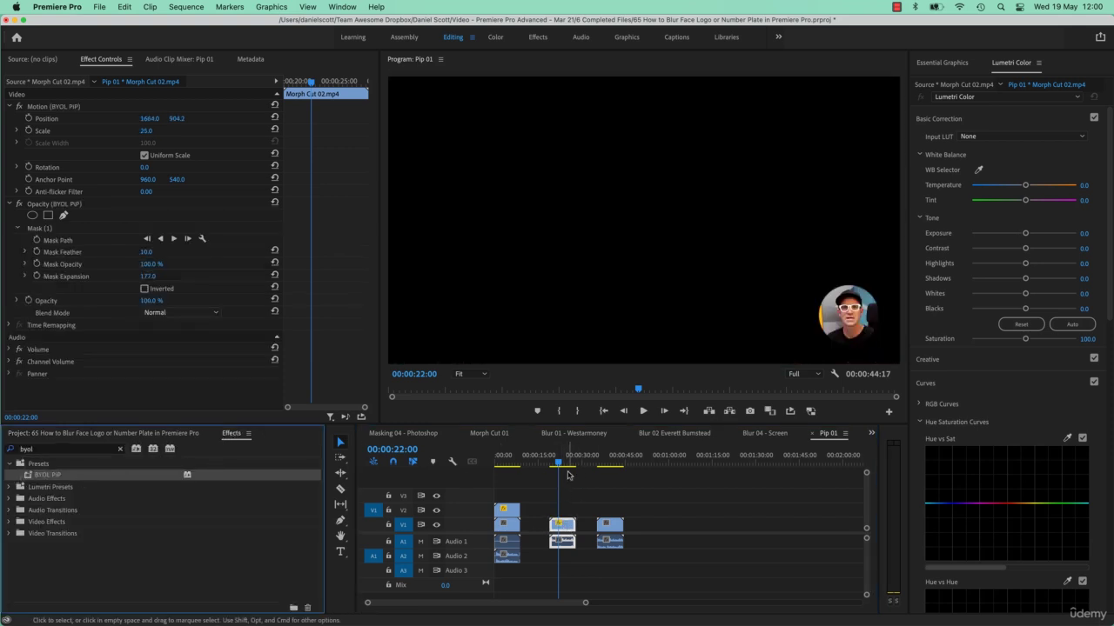
drag(558, 460, 554, 470)
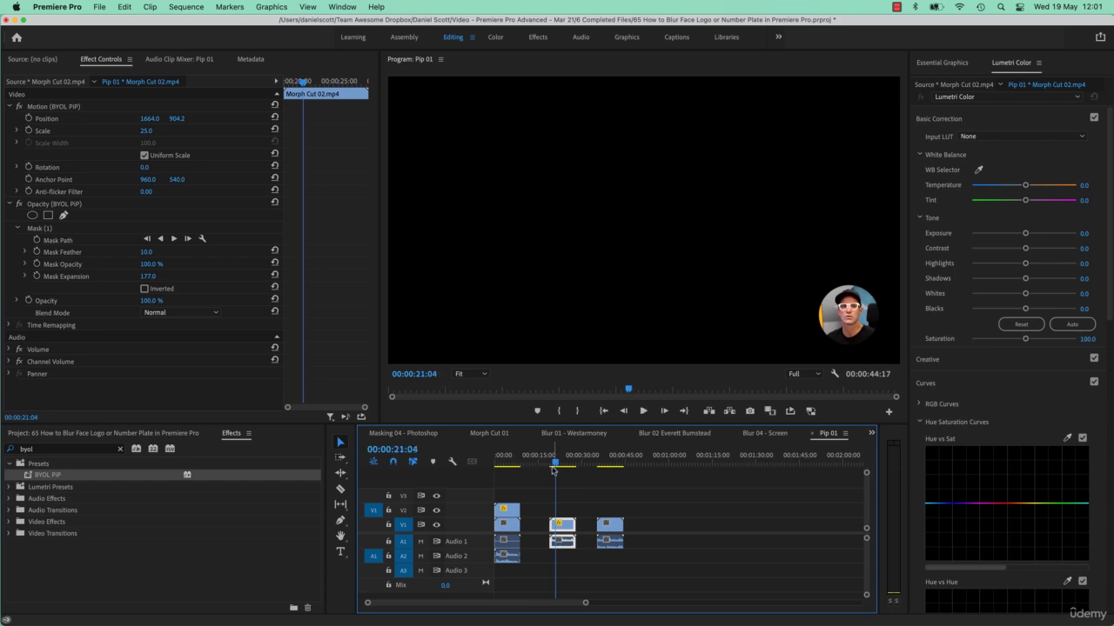
Copy the masked Morph Cut 01.mp4 clip on V2 and select the last Morph Cut 02.mp4 clip with the playhead over it.
click(509, 461)
click(506, 512)
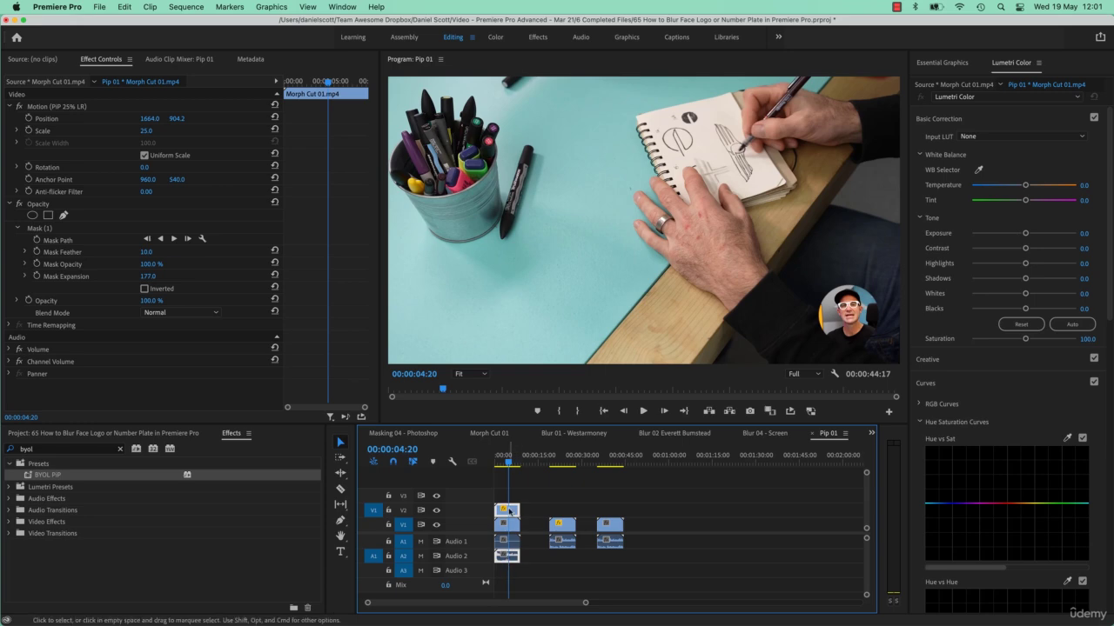
click(125, 6)
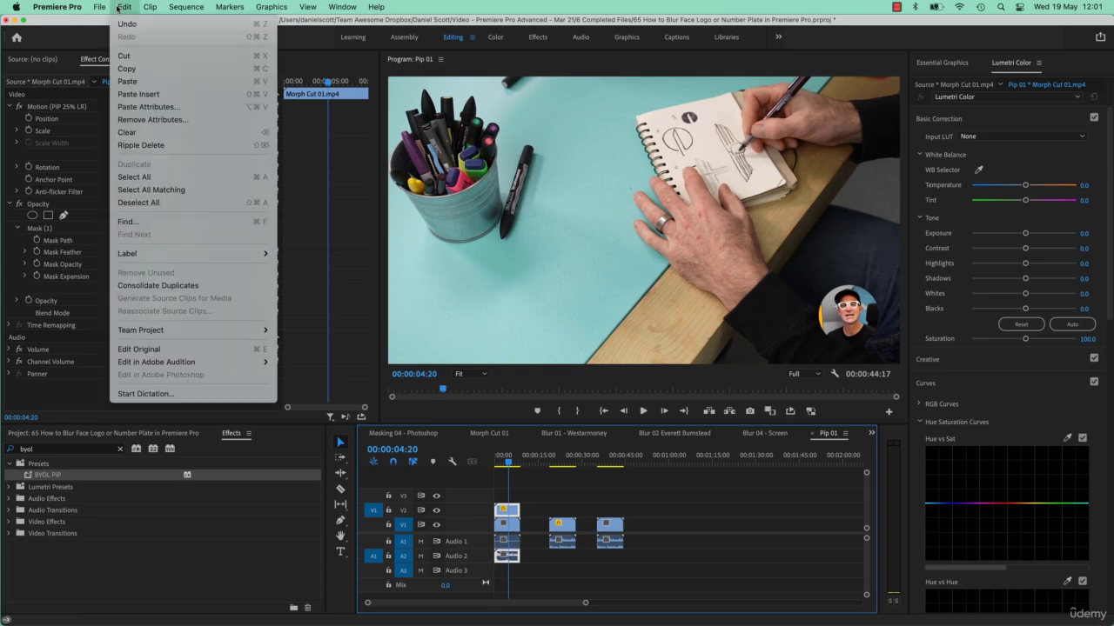
click(131, 69)
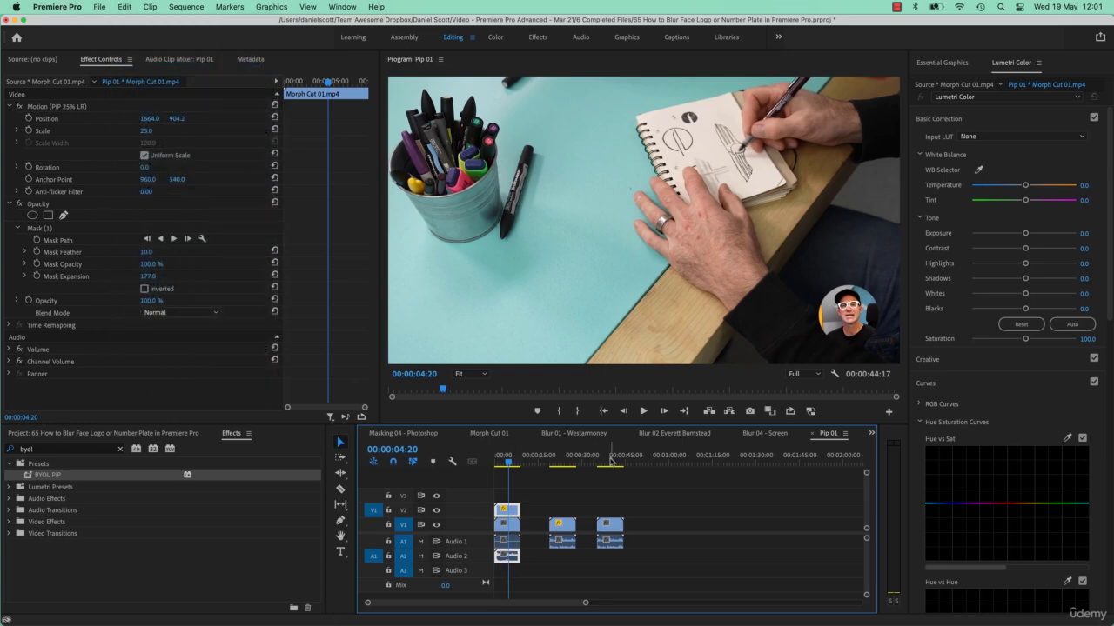
click(603, 461)
click(609, 522)
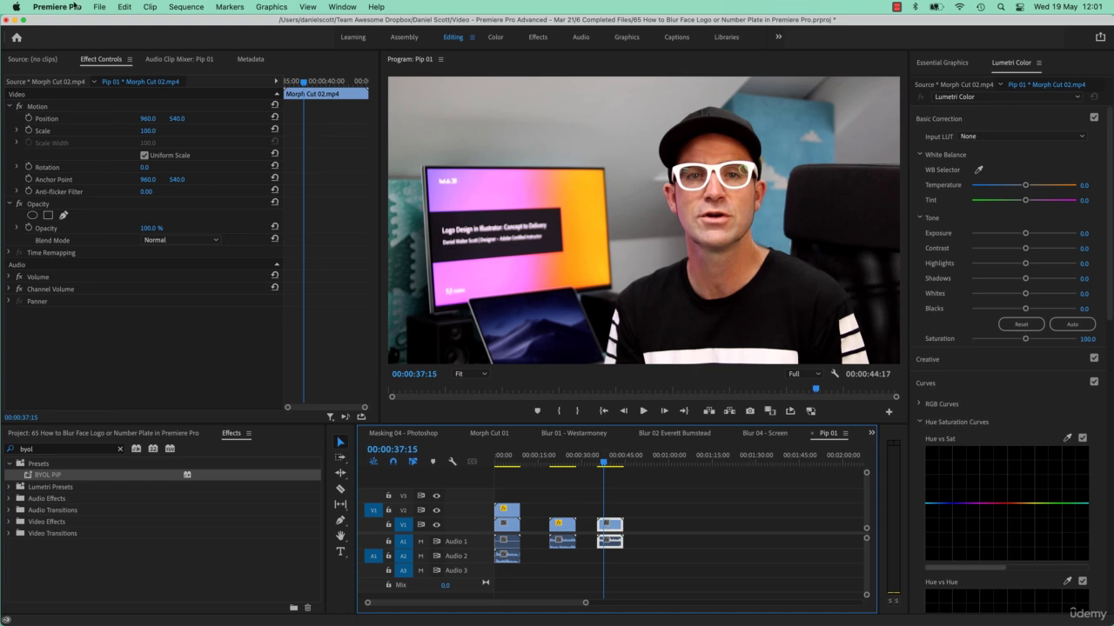
Try a plain paste of the copied clip at the playhead over the last Morph Cut 02.mp4 clip and undo it.
click(124, 6)
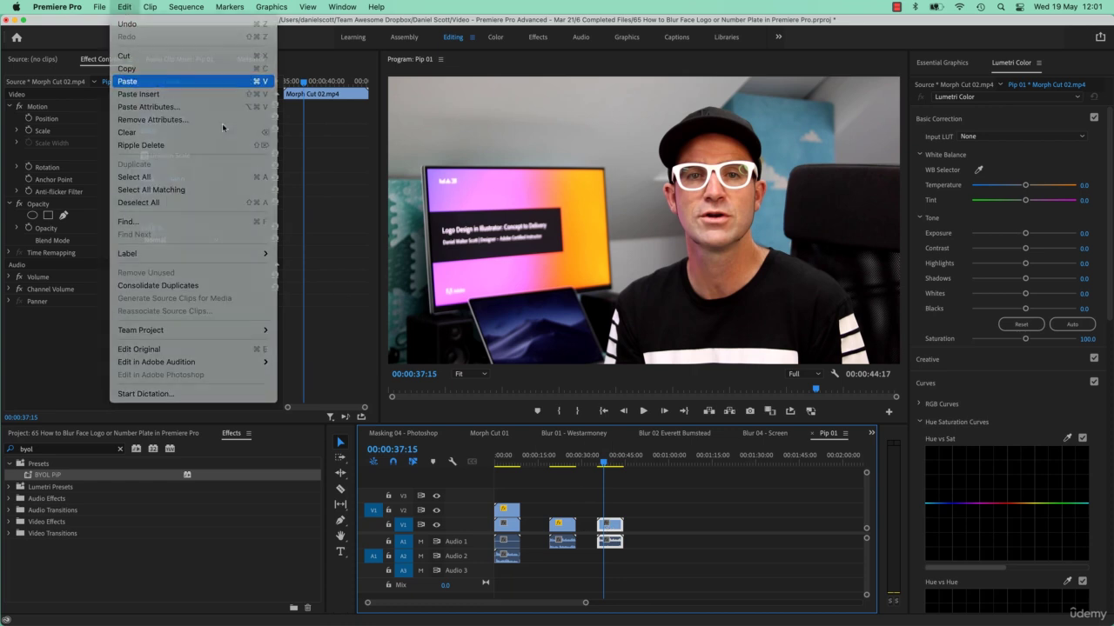
click(158, 83)
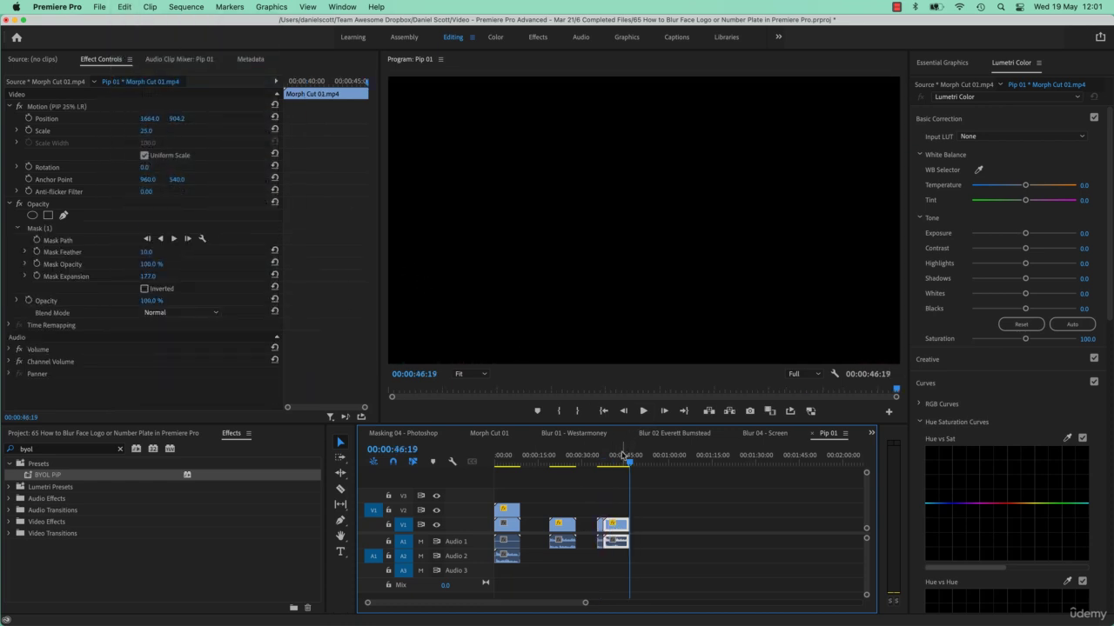
key(super+z)
Paste only the Motion and Opacity video attributes onto the last Morph Cut 02.mp4 clip and play it briefly.
click(124, 7)
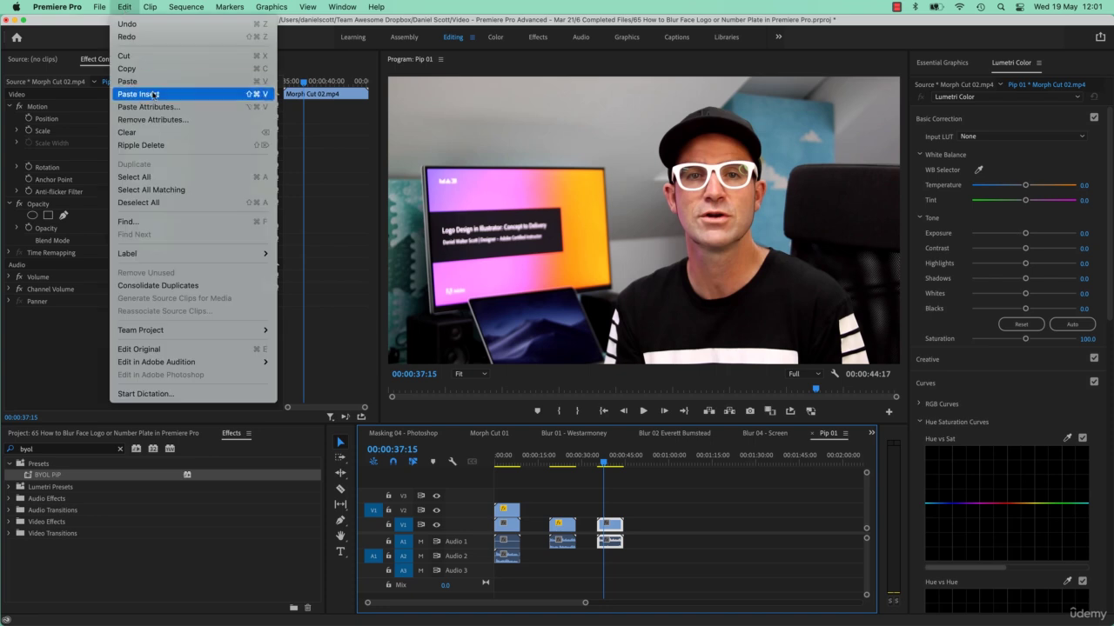
click(158, 108)
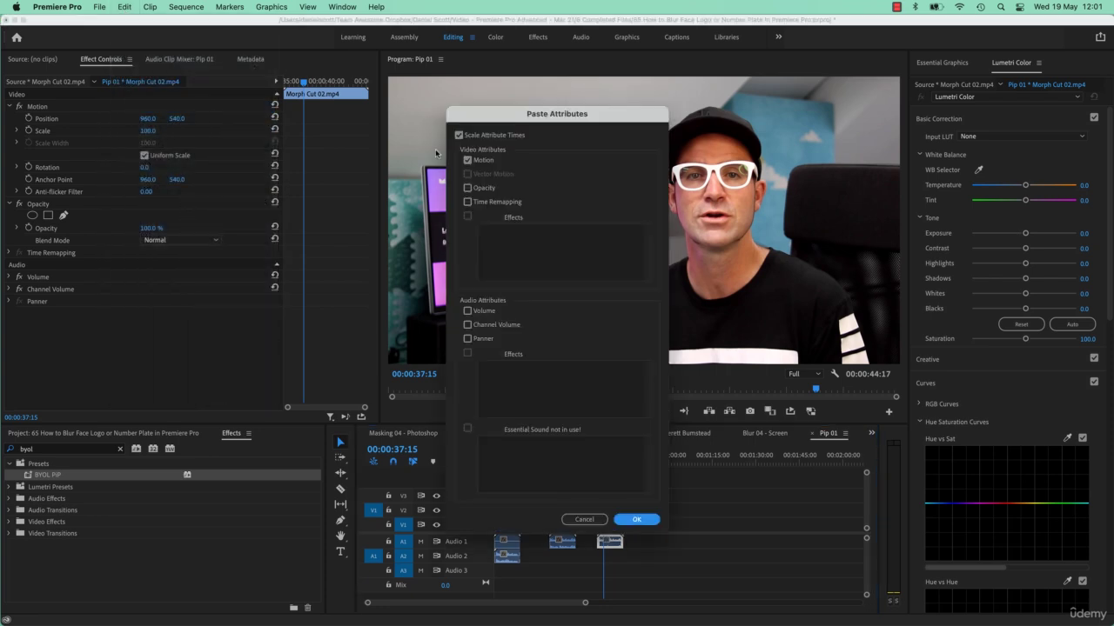
click(469, 161)
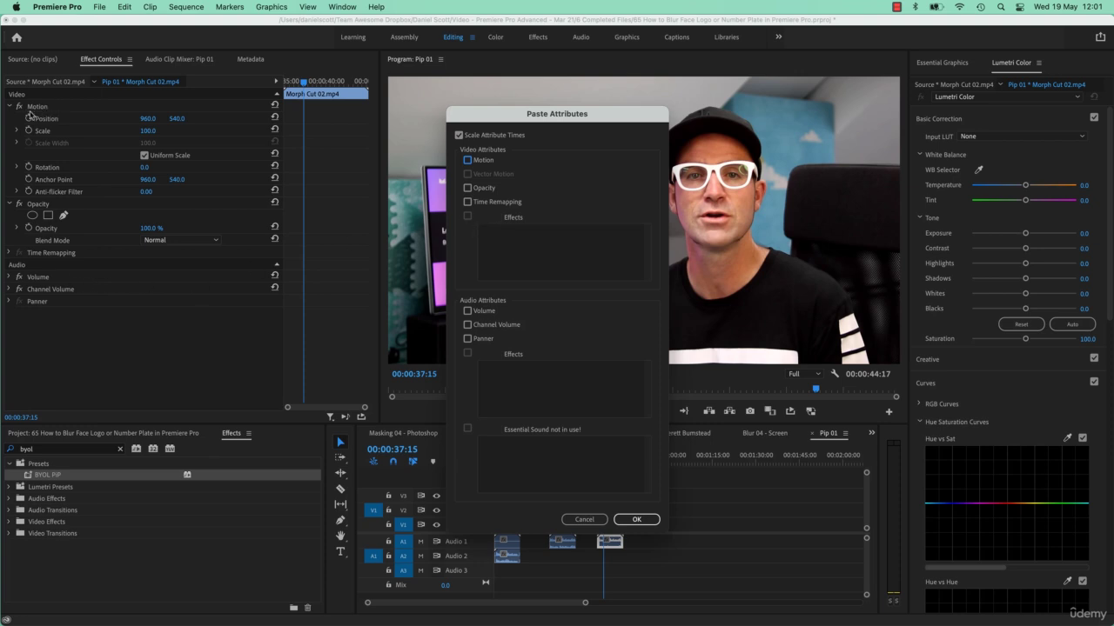
click(468, 161)
click(467, 188)
click(636, 520)
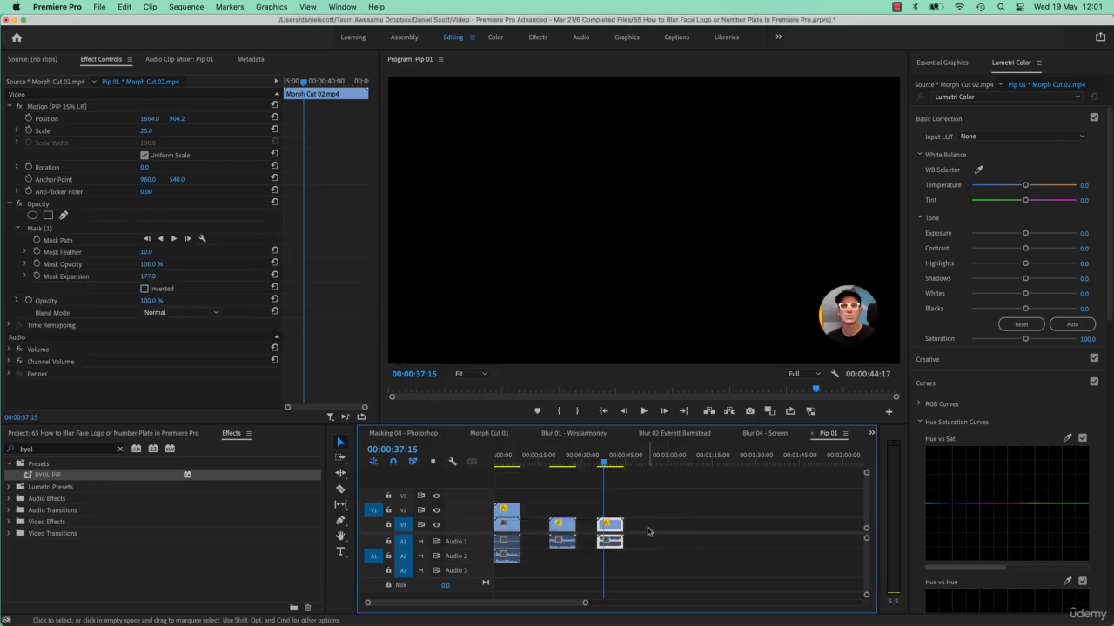
key(space)
key(space)
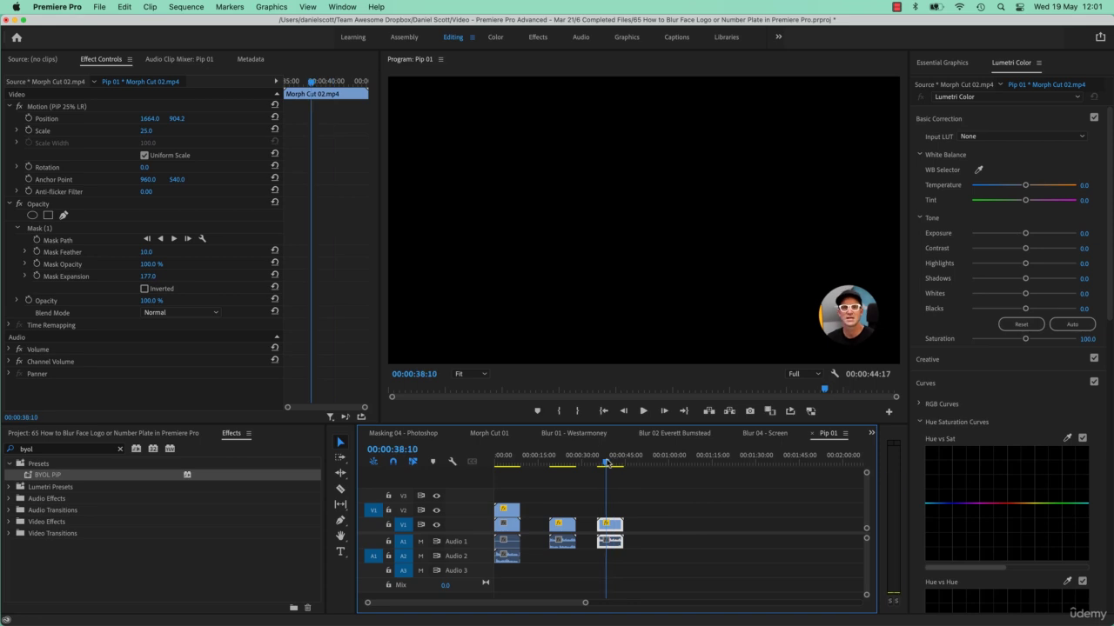